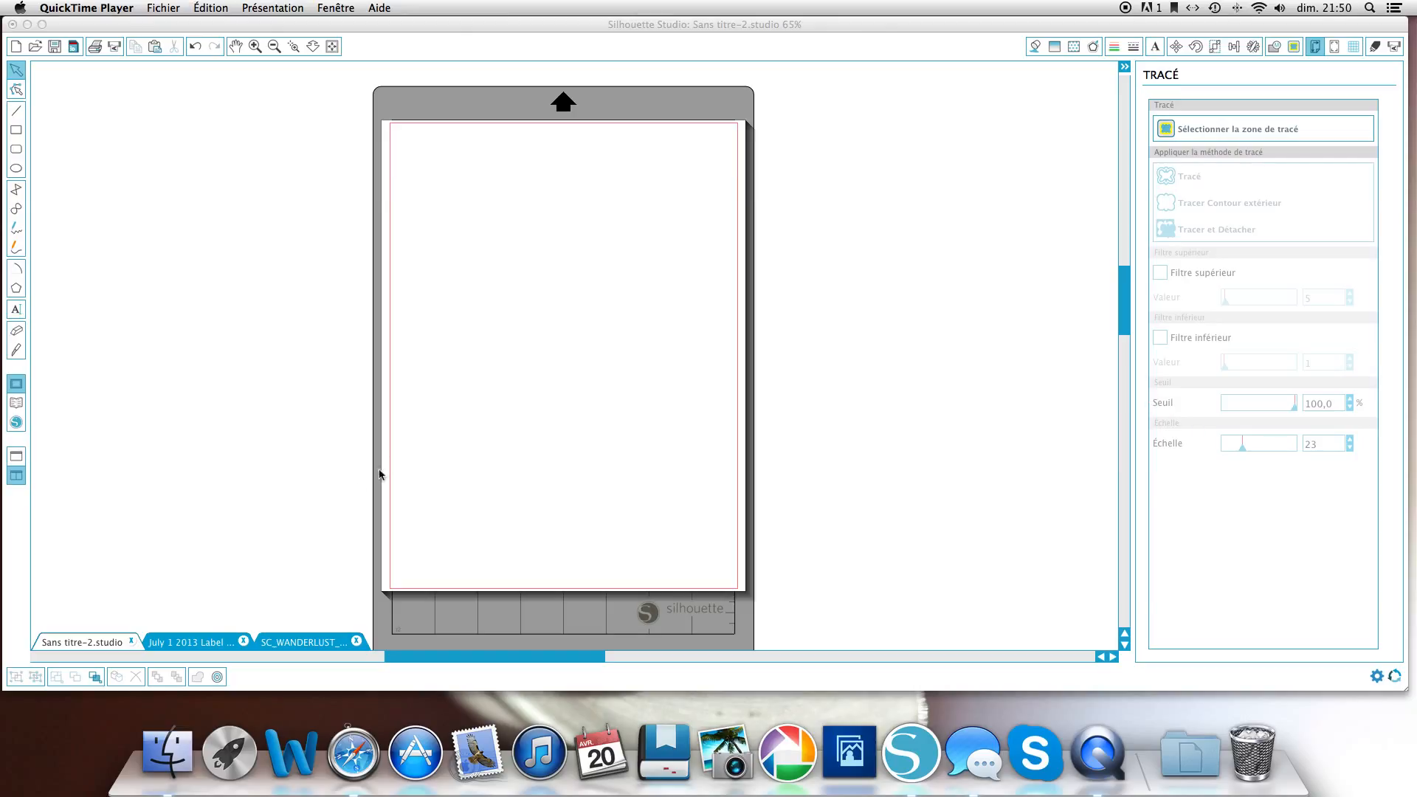
Open the Silhouette store and browse all designs with the Print & cut filter applied
click(16, 425)
click(16, 425)
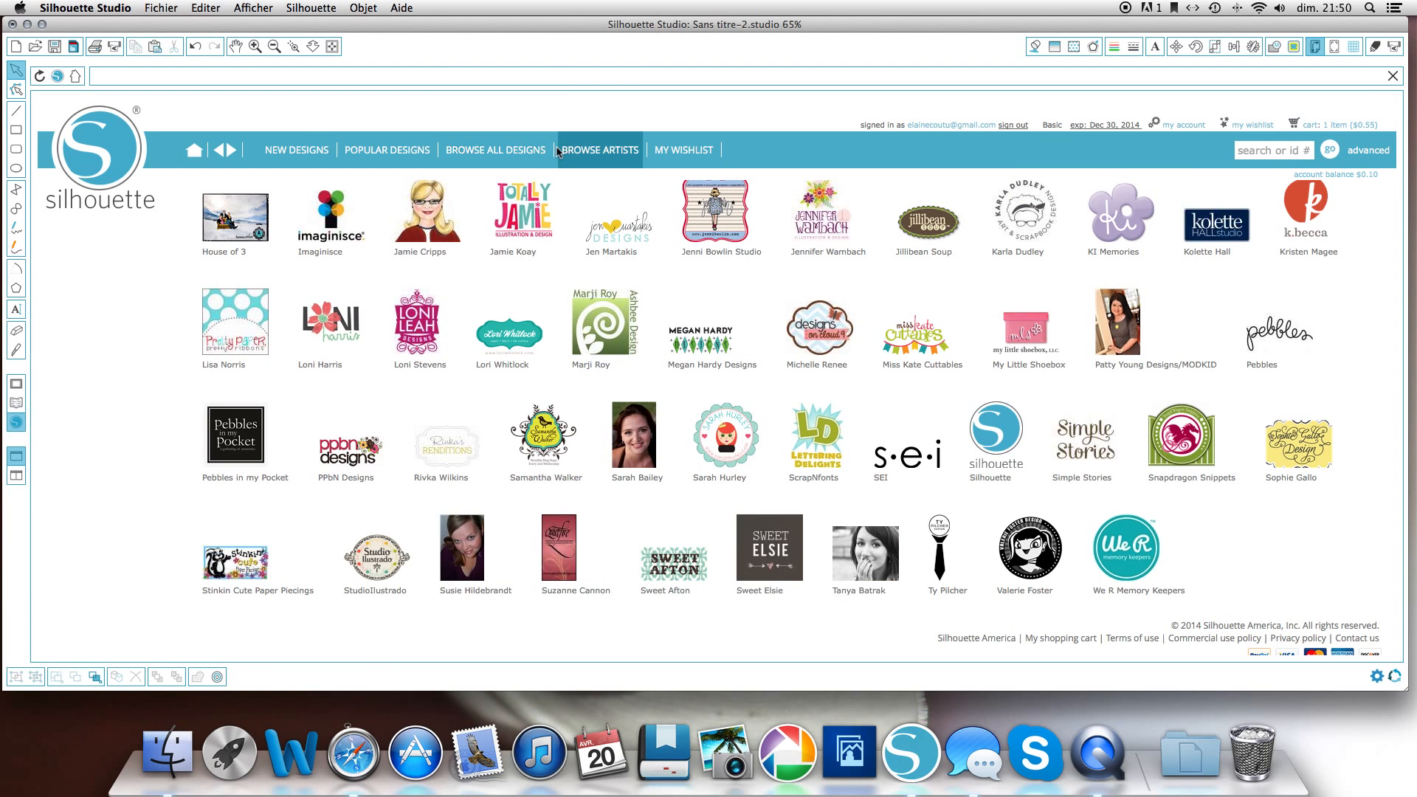
click(515, 156)
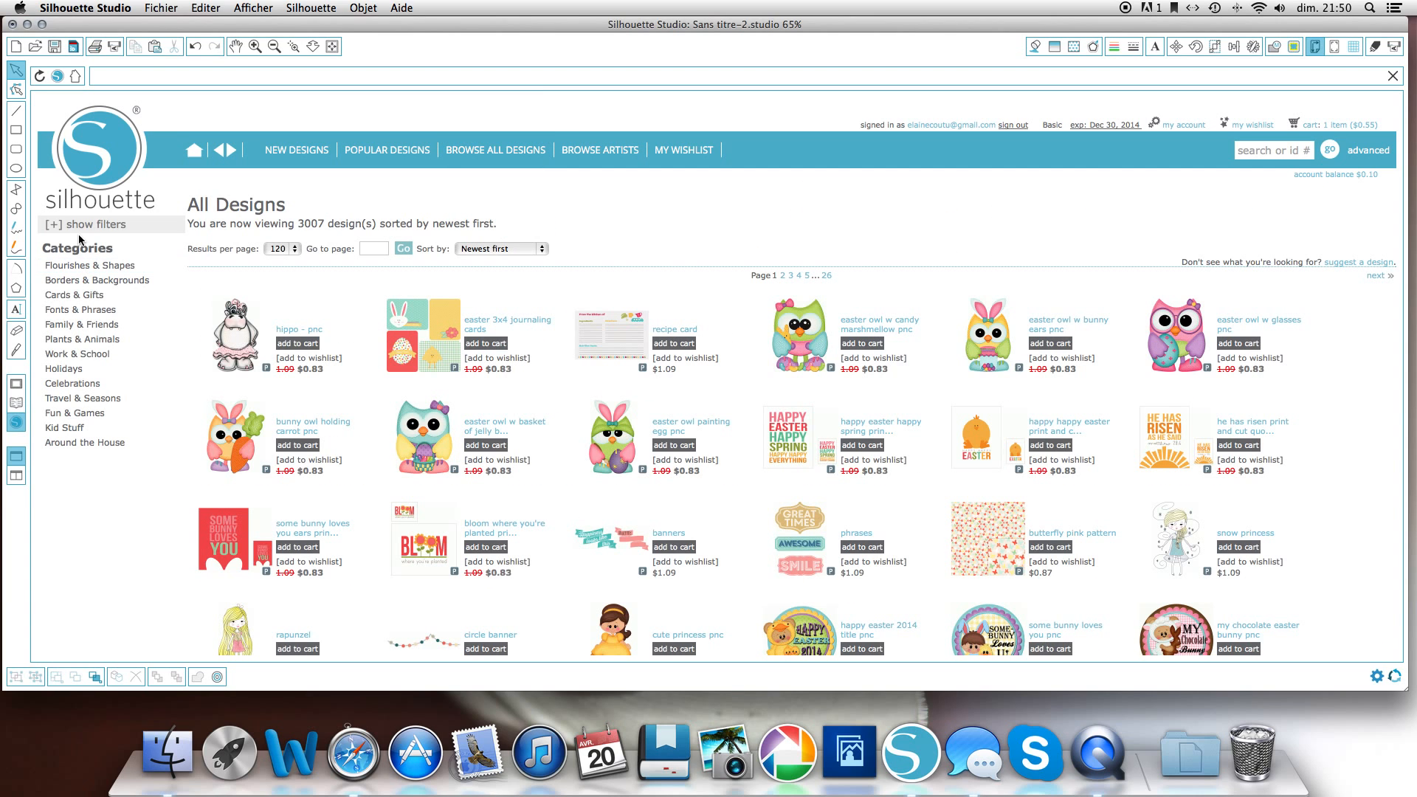
click(82, 231)
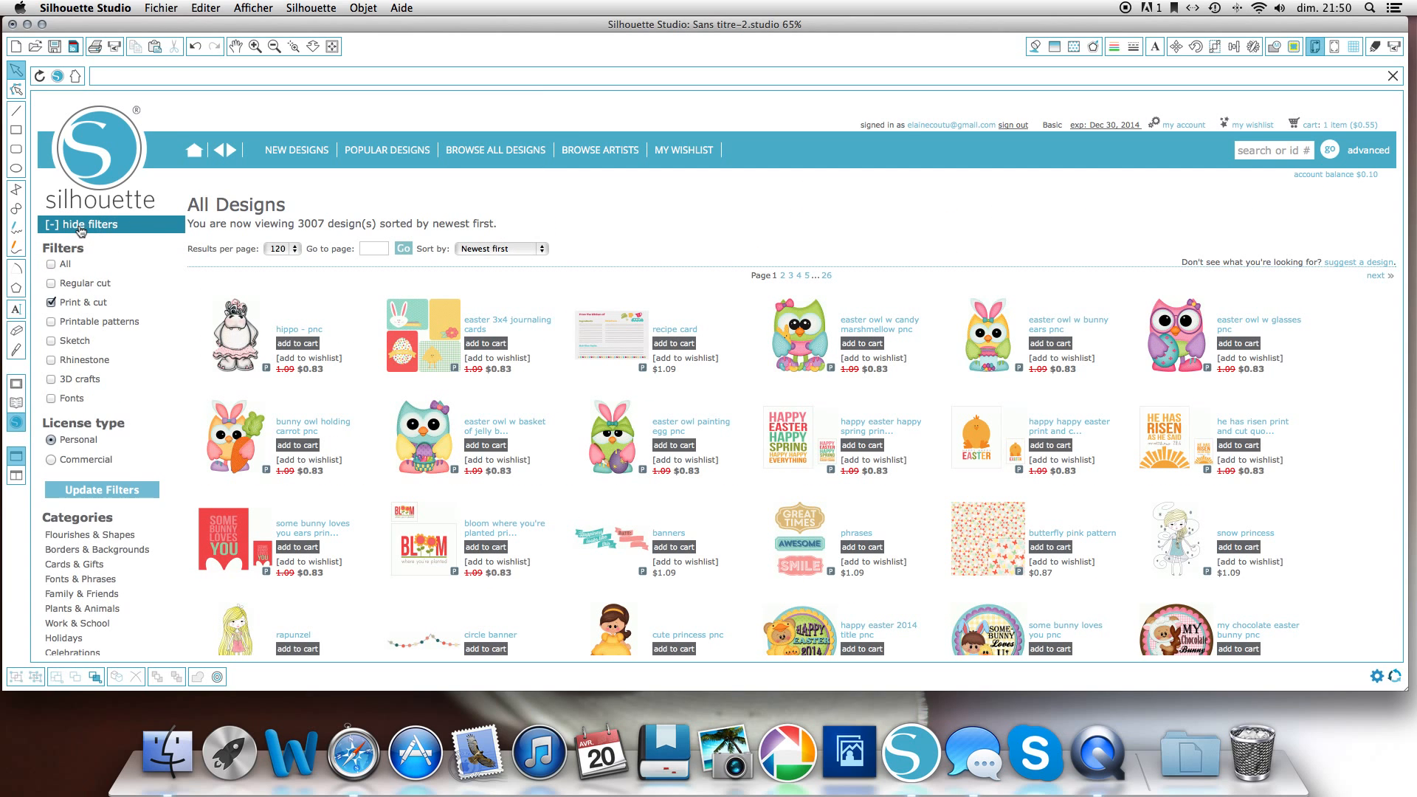
click(76, 303)
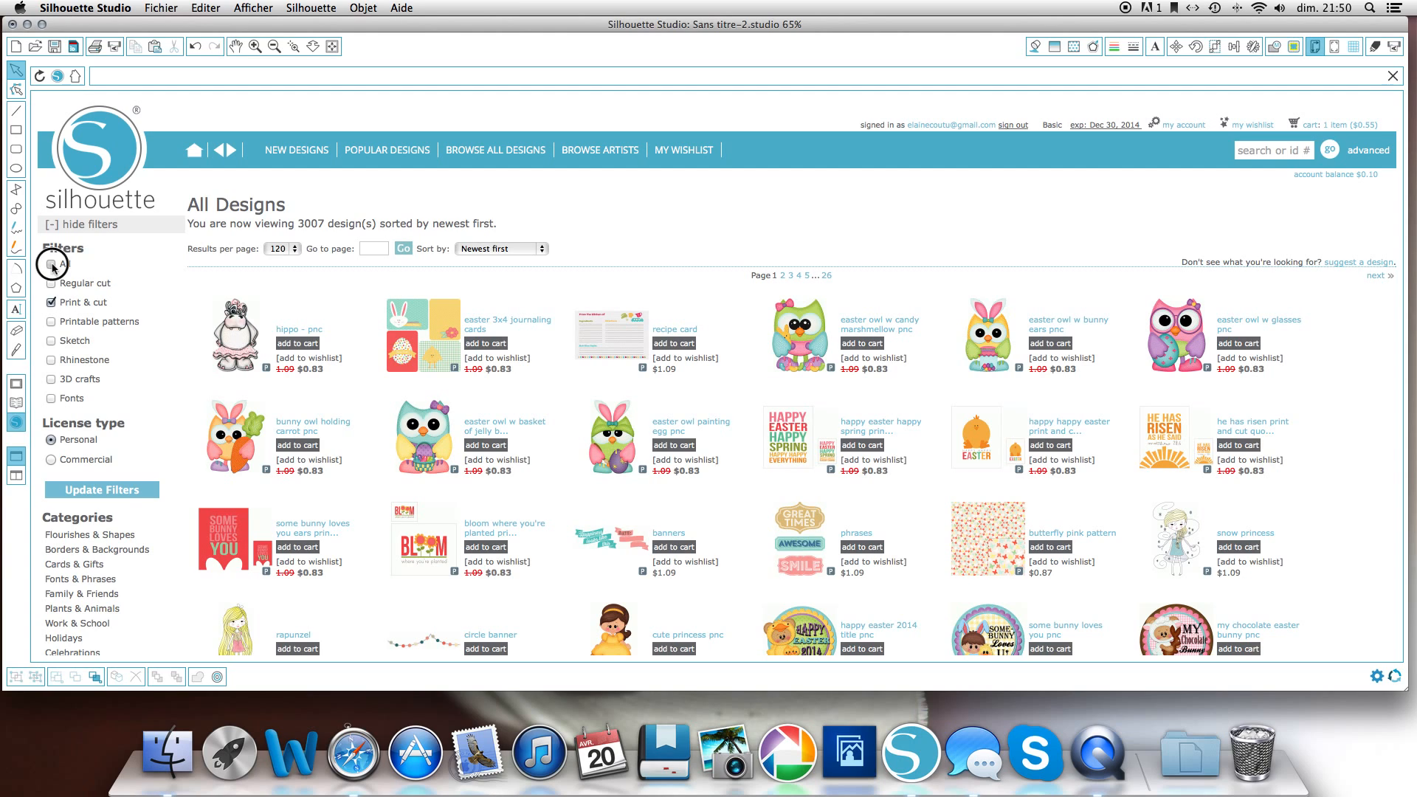
click(51, 303)
click(51, 303)
click(104, 492)
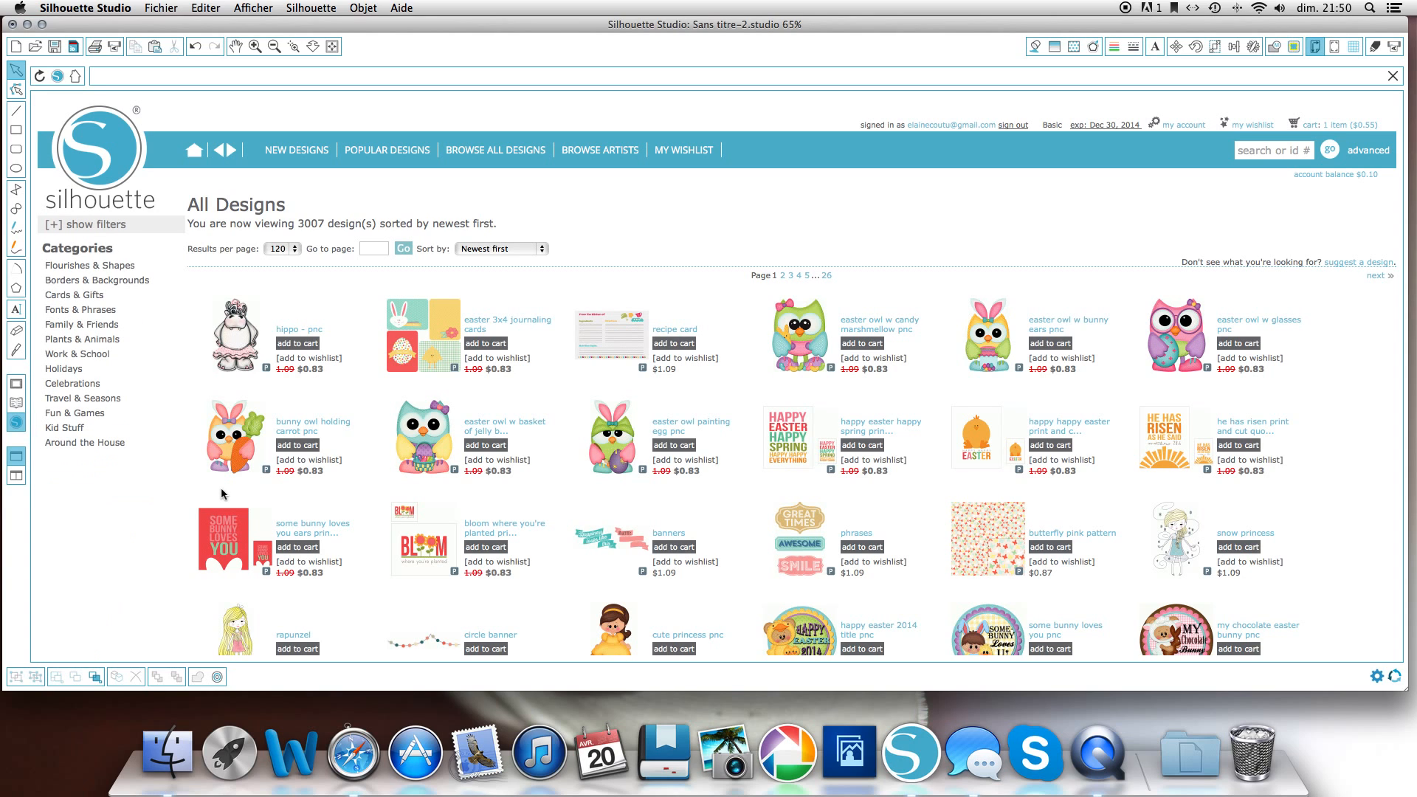
Look through the print and cut designs, previewing the cute princess and a tea party 3x4 journaling card set
scroll(575, 410, down, 5)
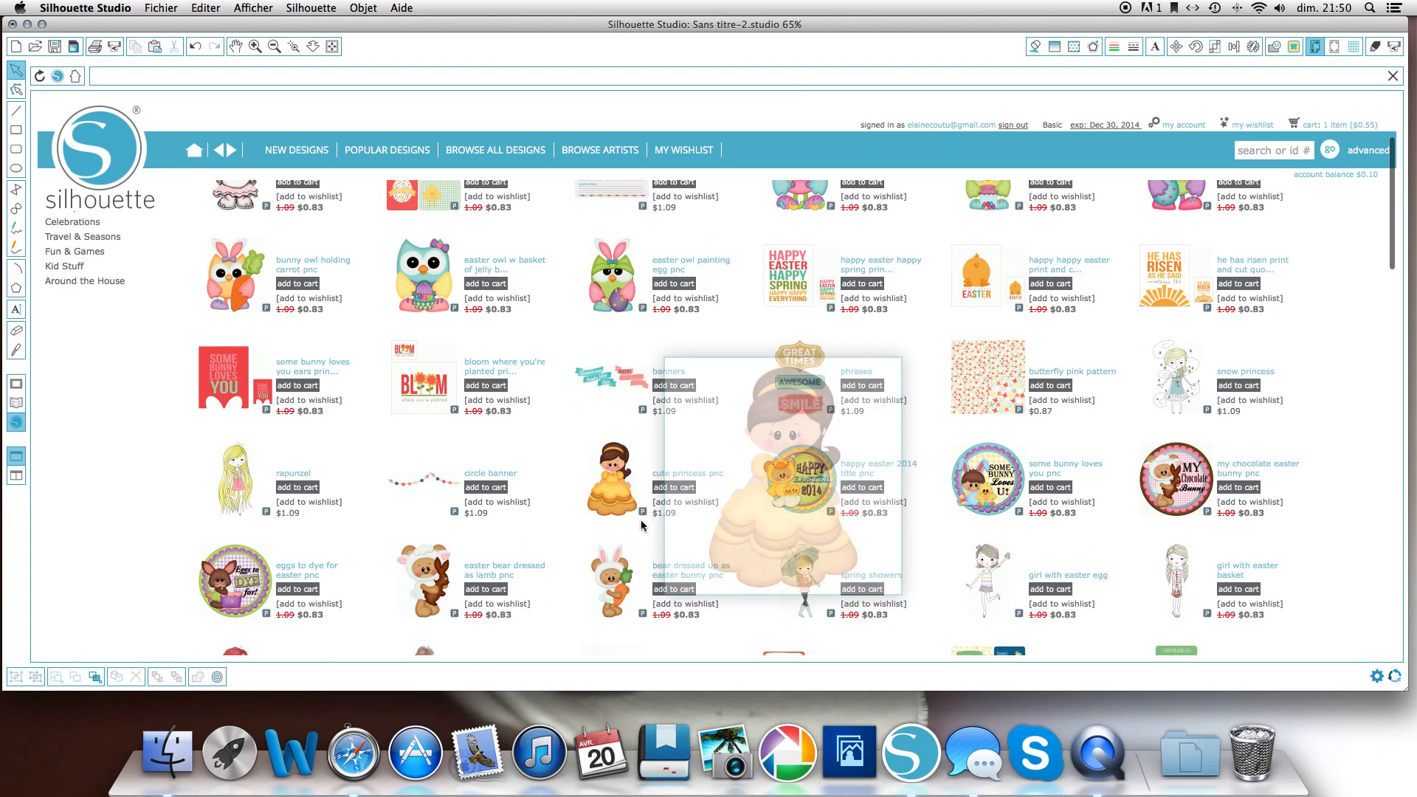
scroll(645, 546, down, 2)
mouse_move(623, 517)
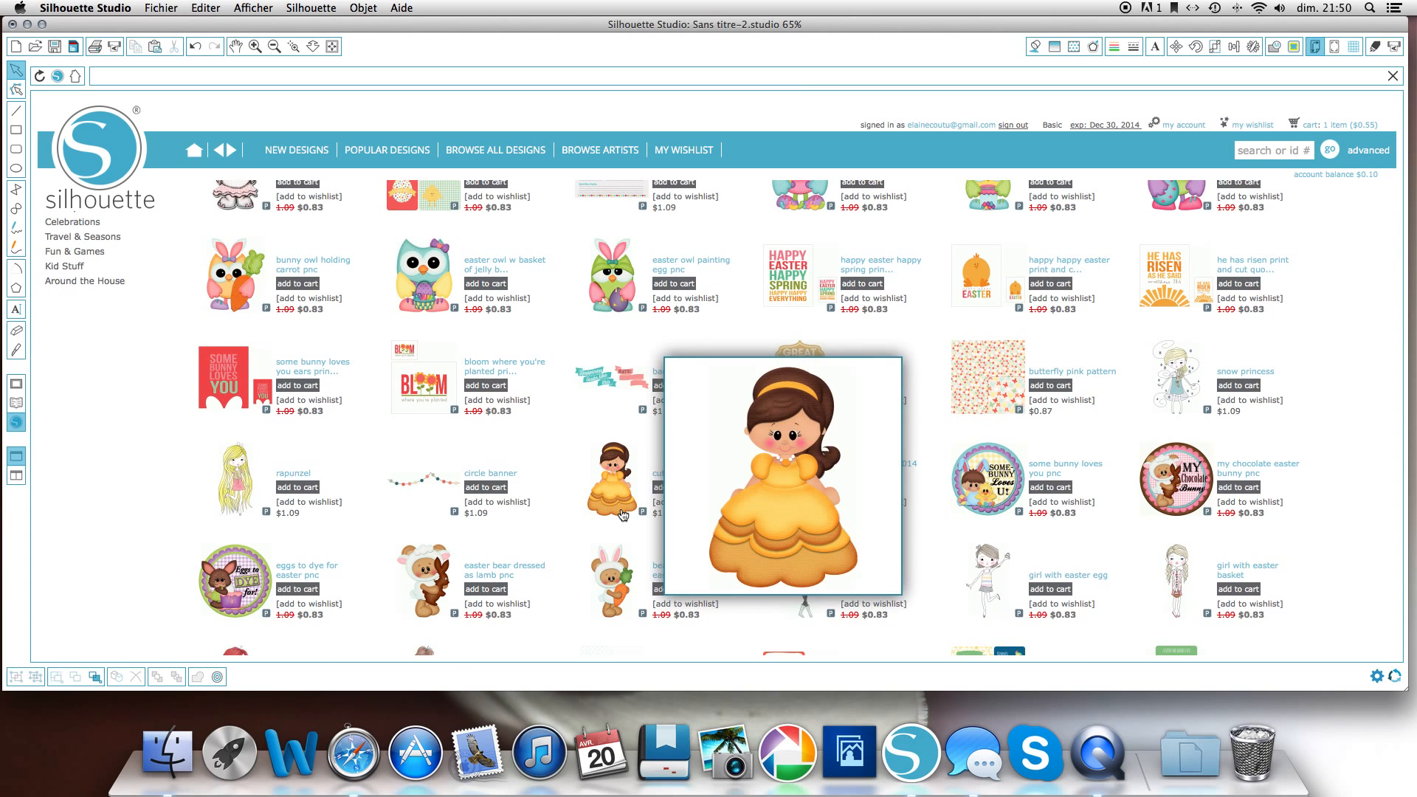
scroll(637, 498, down, 2)
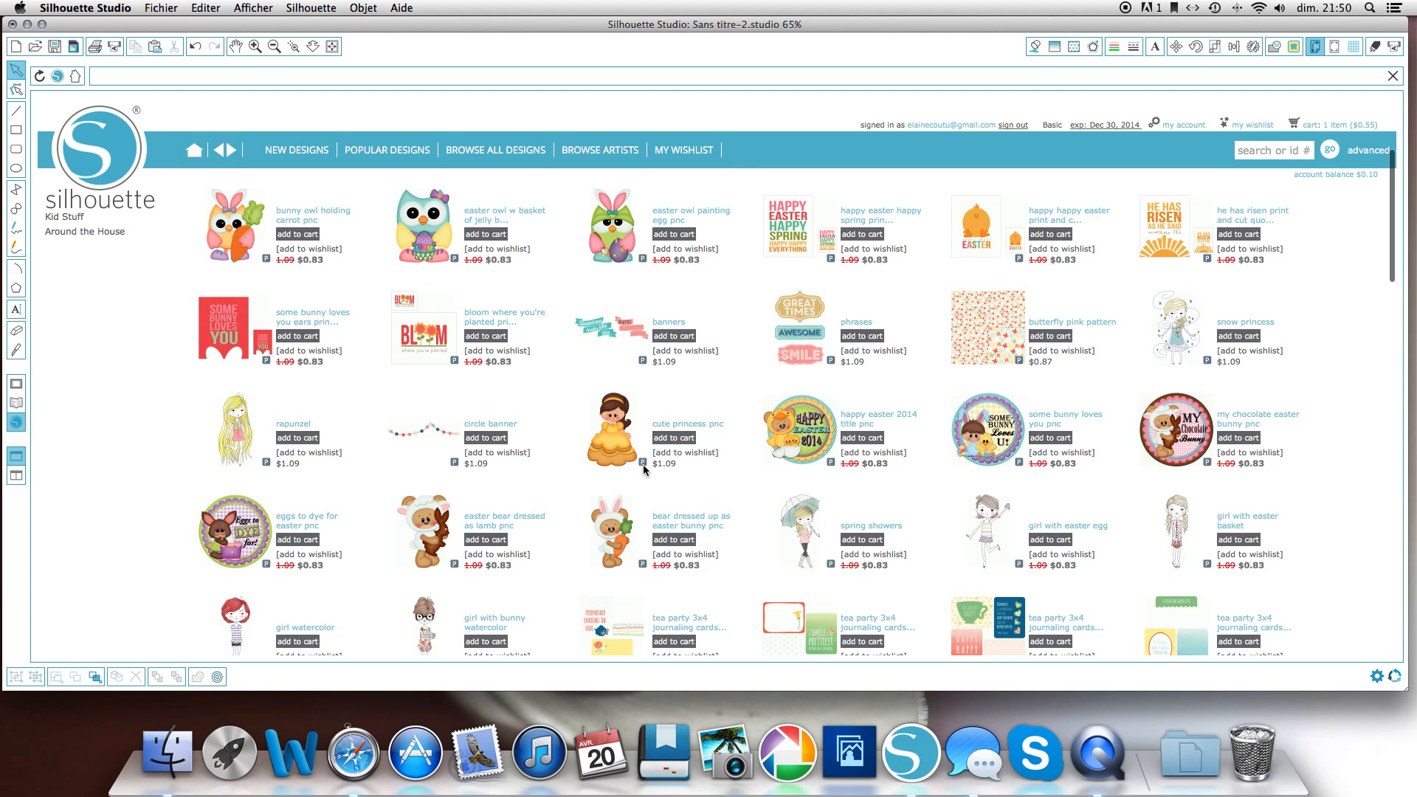
mouse_move(644, 469)
scroll(644, 443, down, 10)
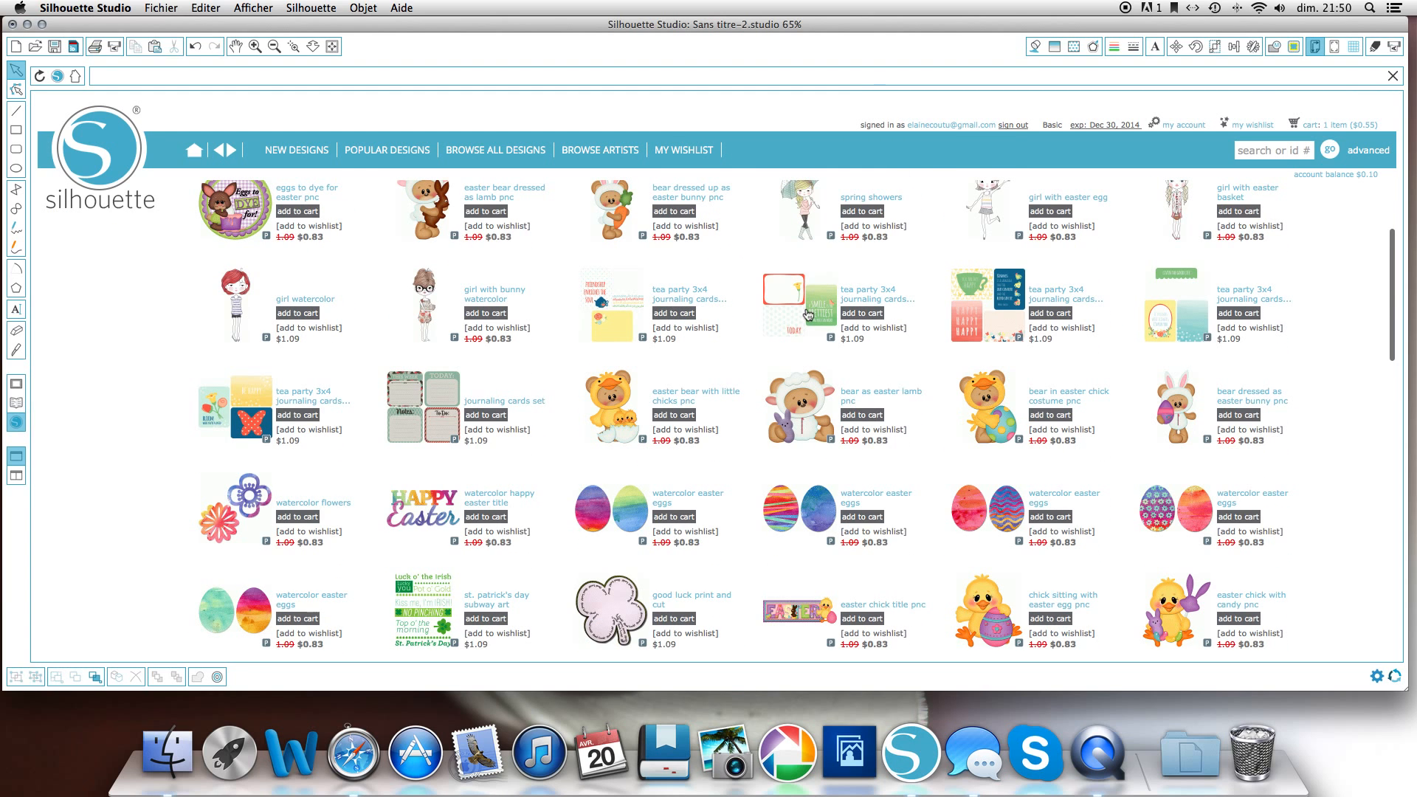
mouse_move(810, 315)
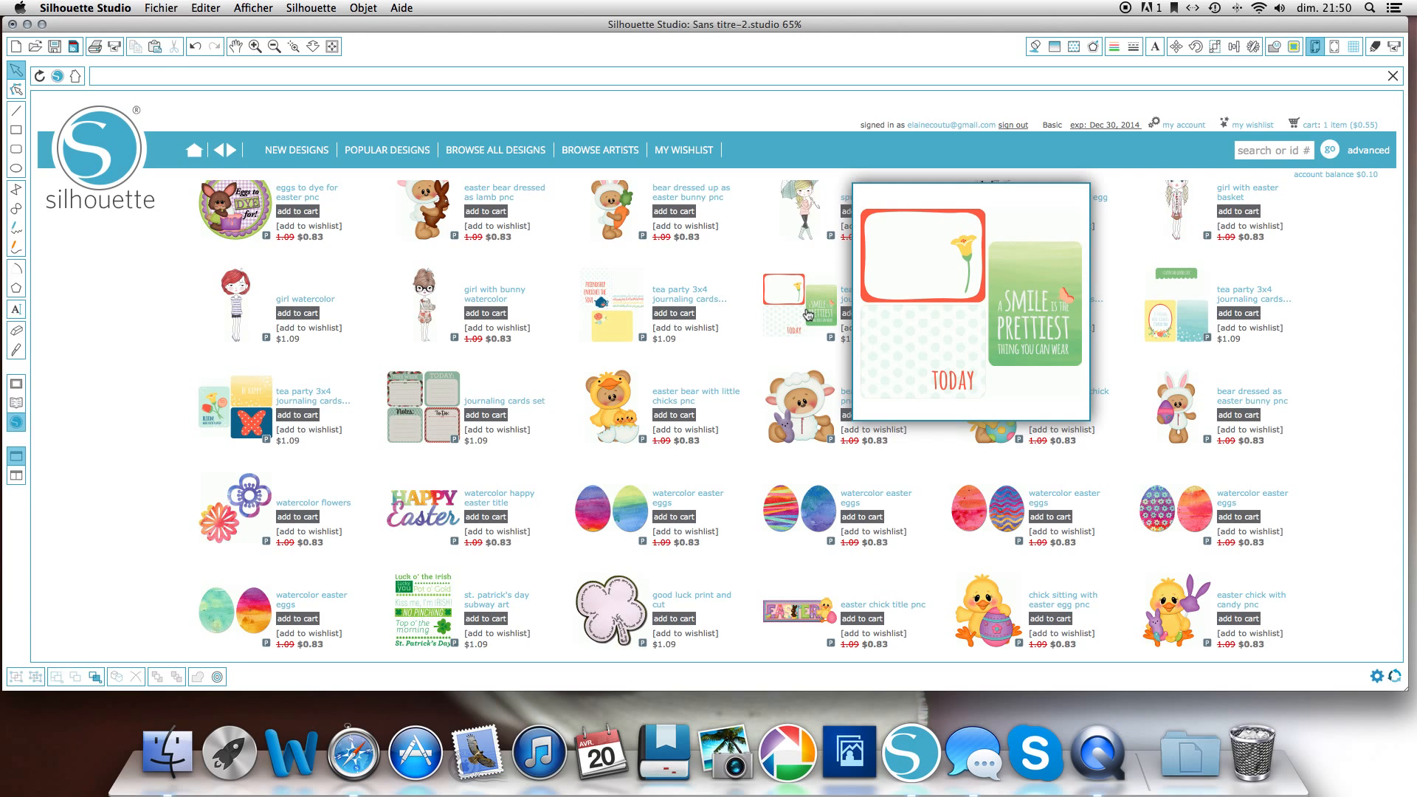
scroll(665, 391, down, 6)
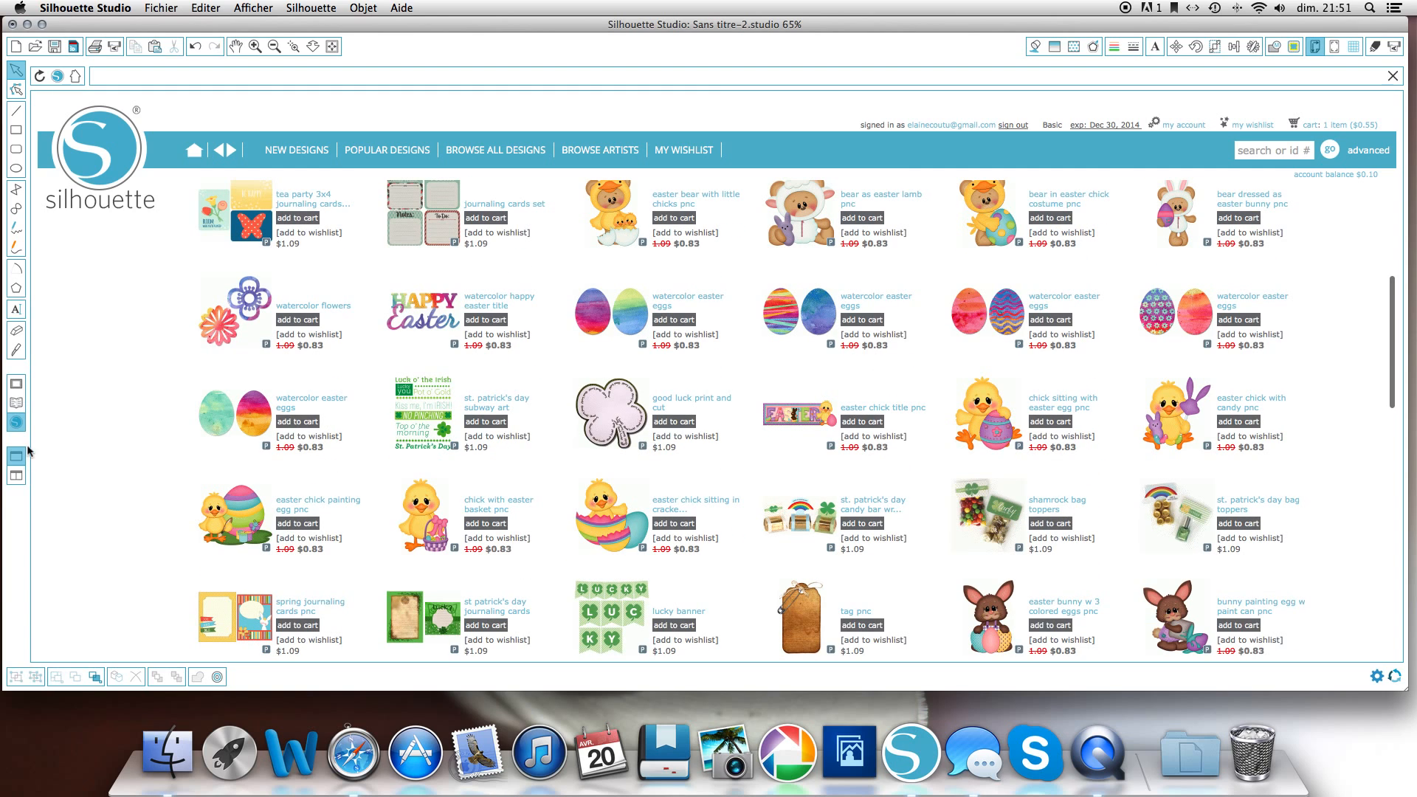
Return to the design page, show the July 1 2013 label sheet, move its printed artwork off the cut lines and undo the move
click(17, 386)
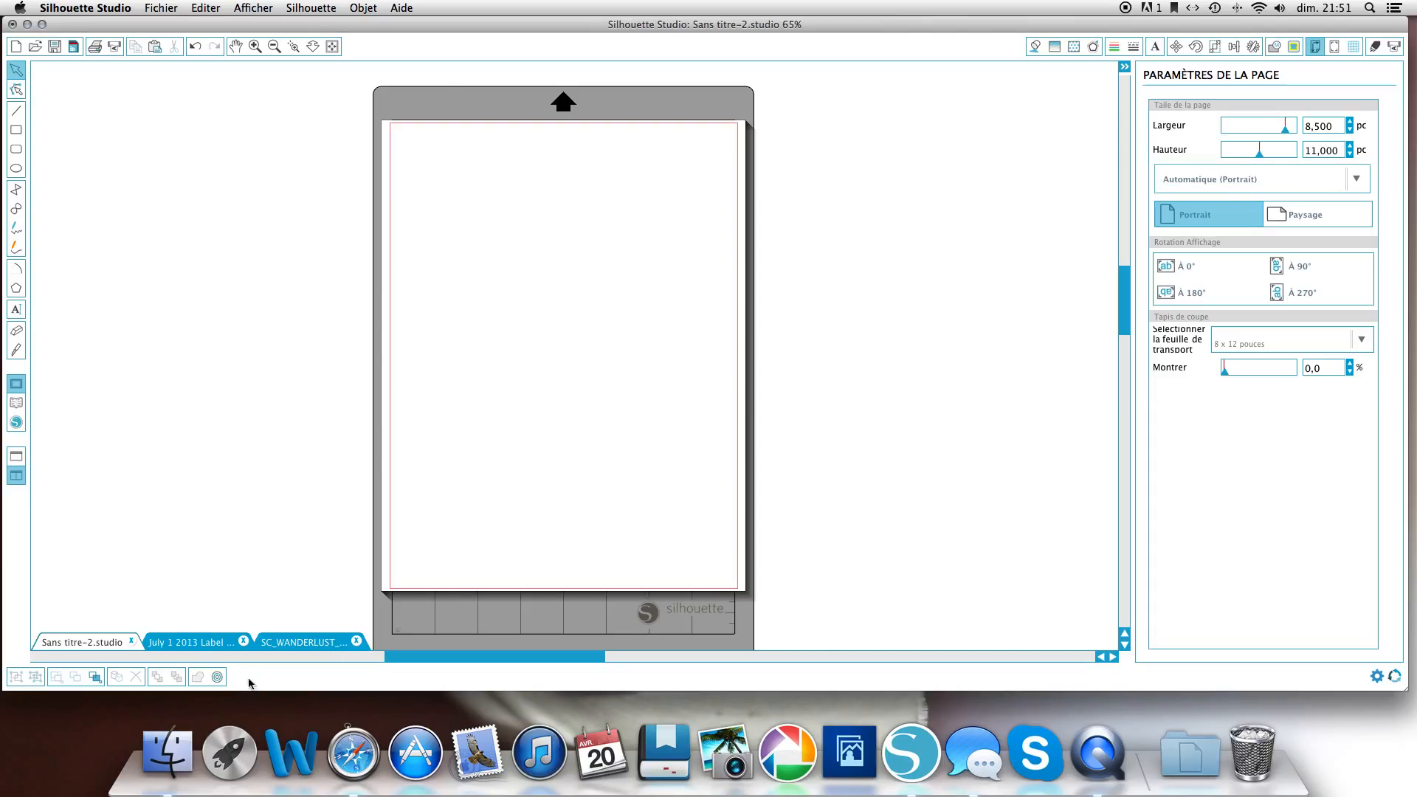
click(189, 644)
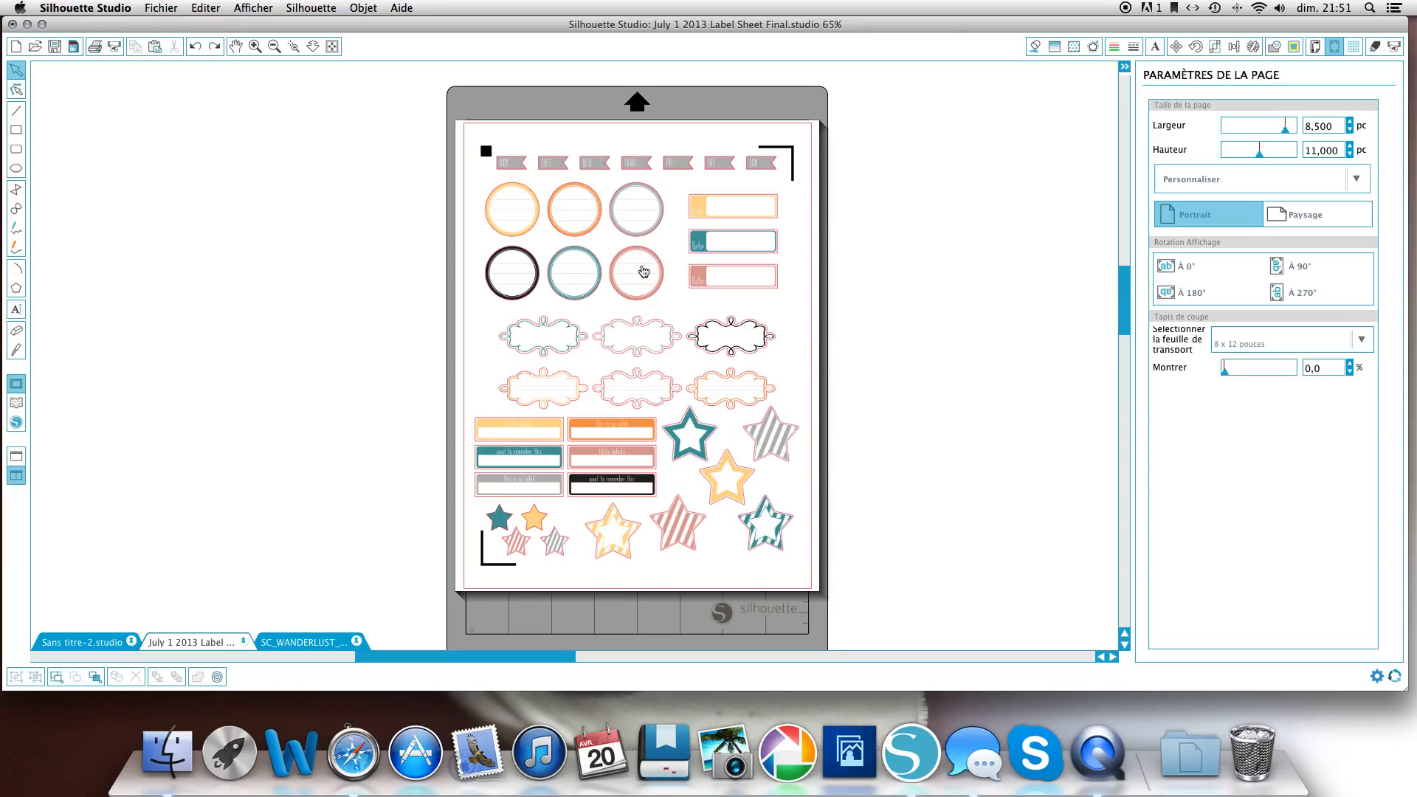
drag(640, 270, 943, 276)
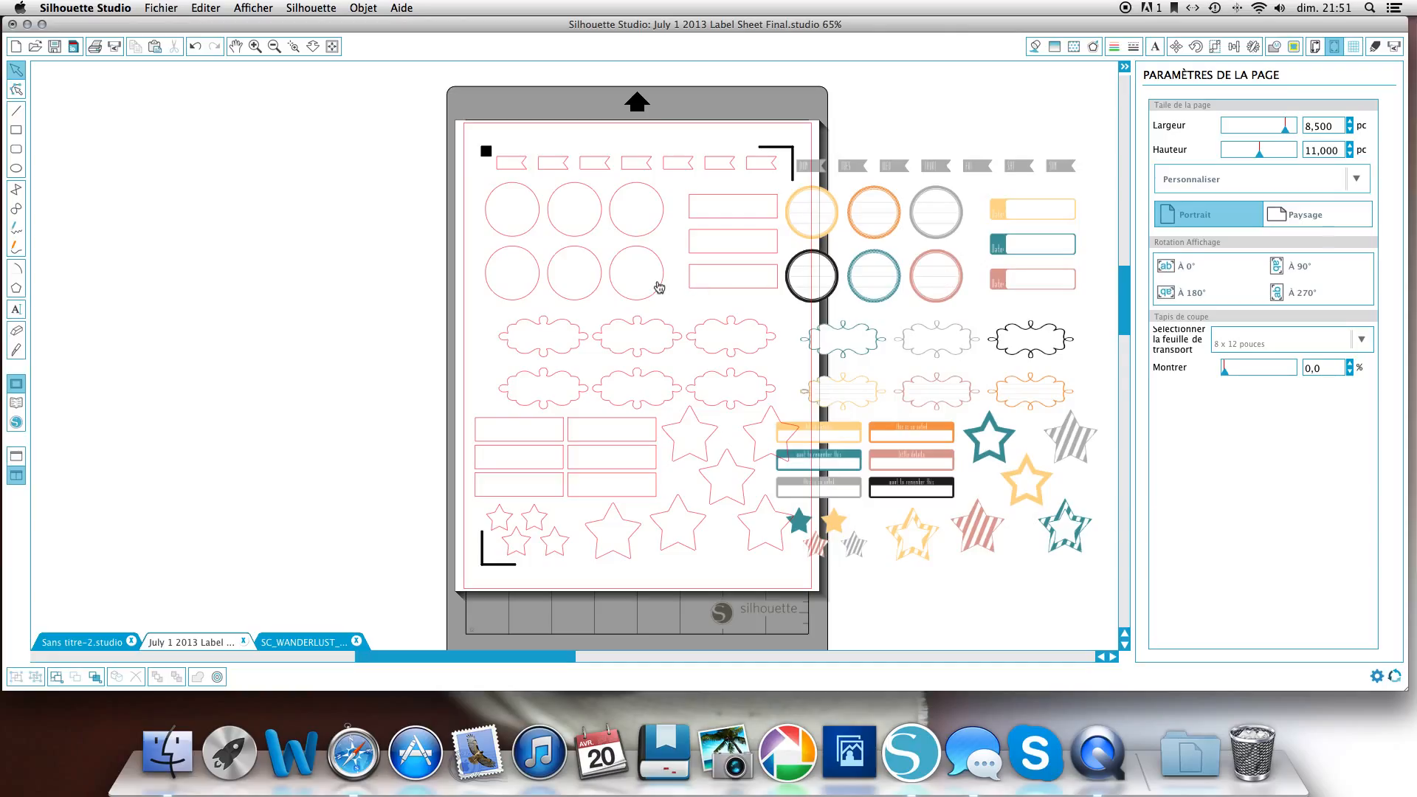
key(super+z)
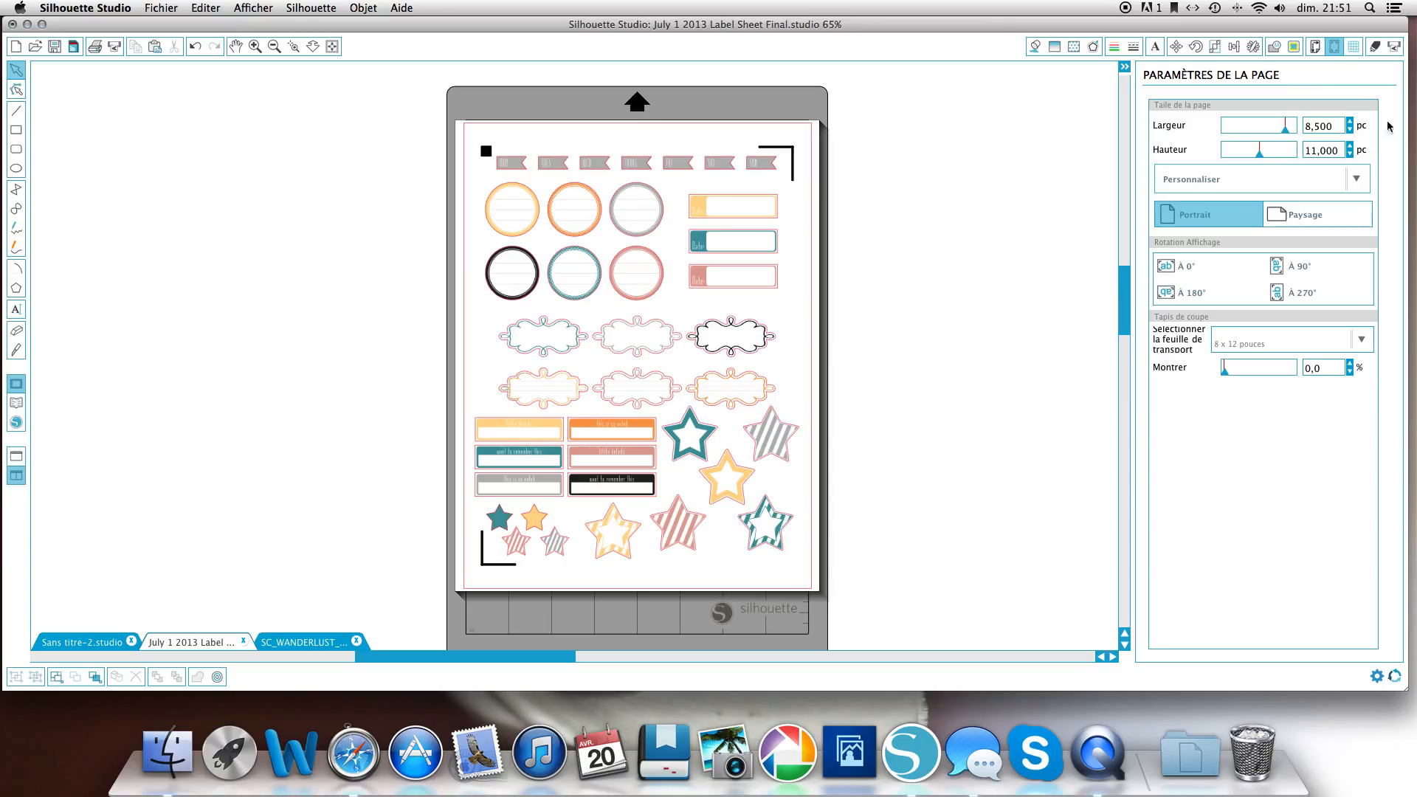
Disable the label sheet's registration marks and set them back to Type 1 (CAMEO, Portrait)
click(1315, 47)
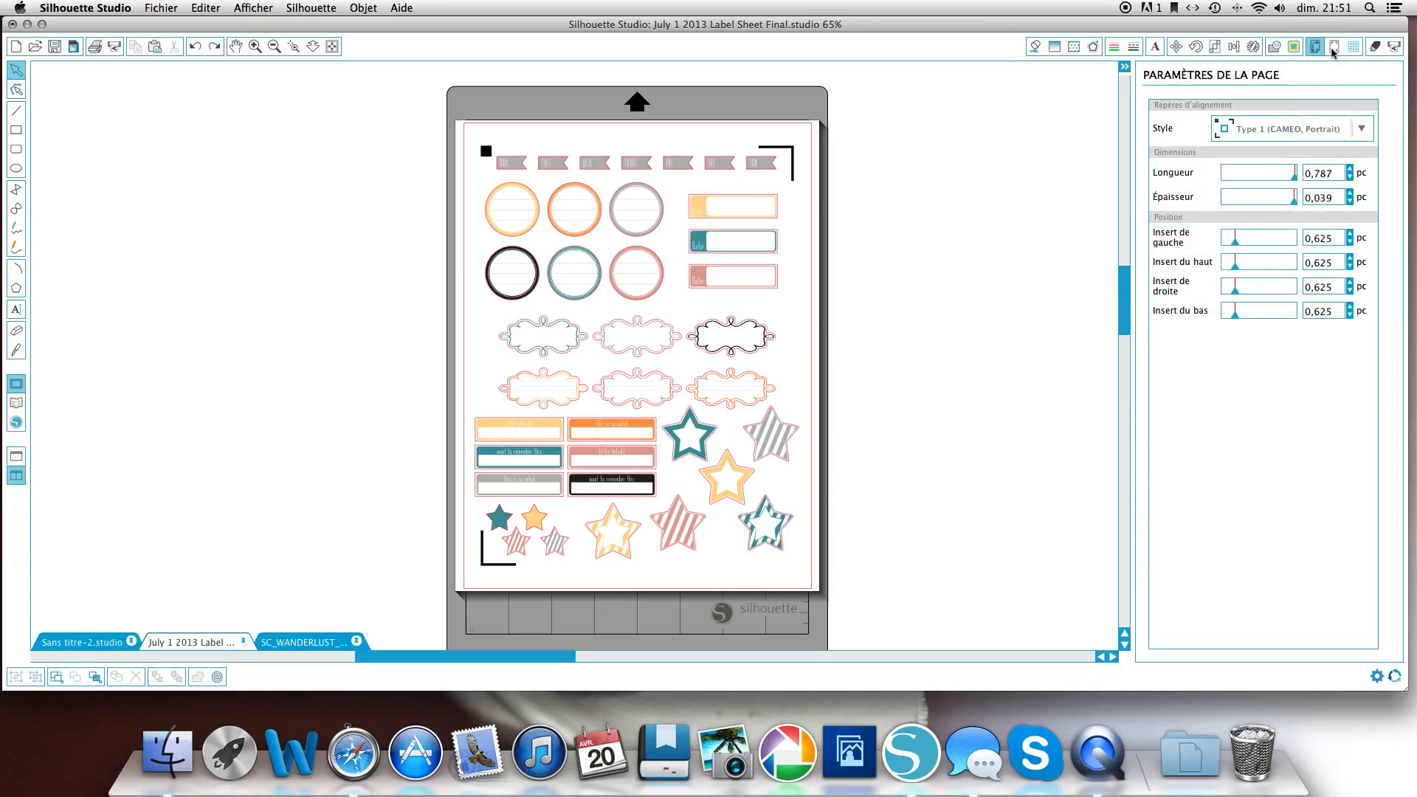
click(1334, 46)
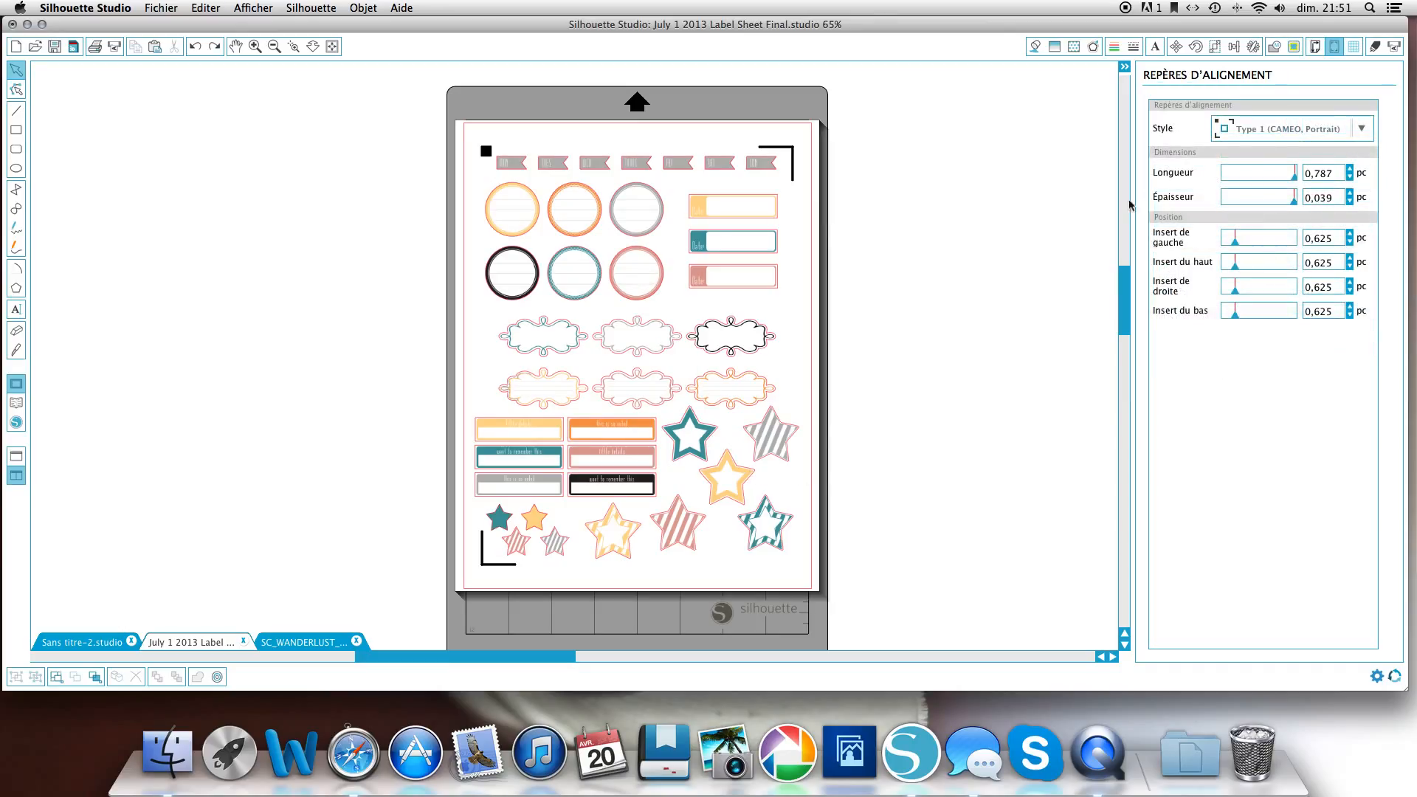
click(1356, 130)
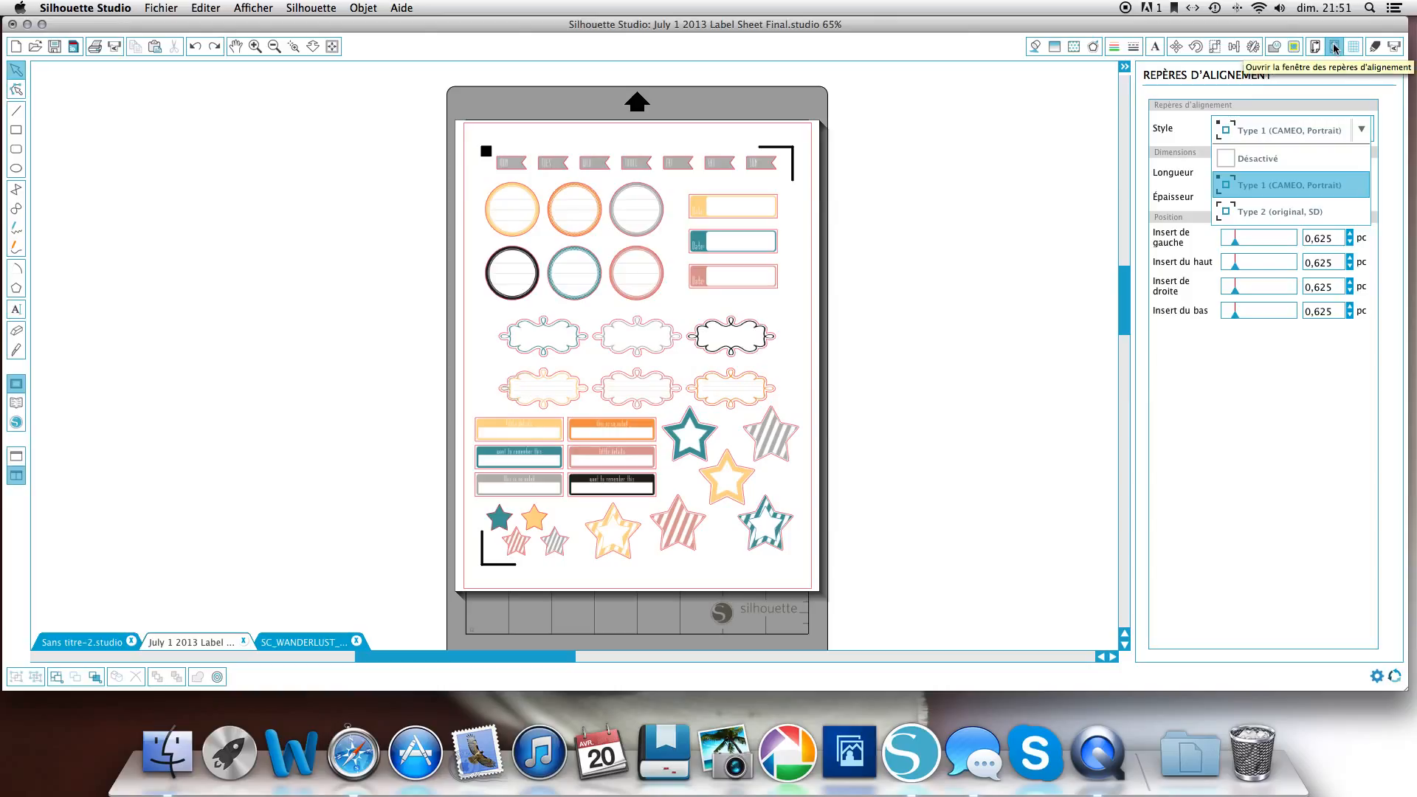
click(1258, 158)
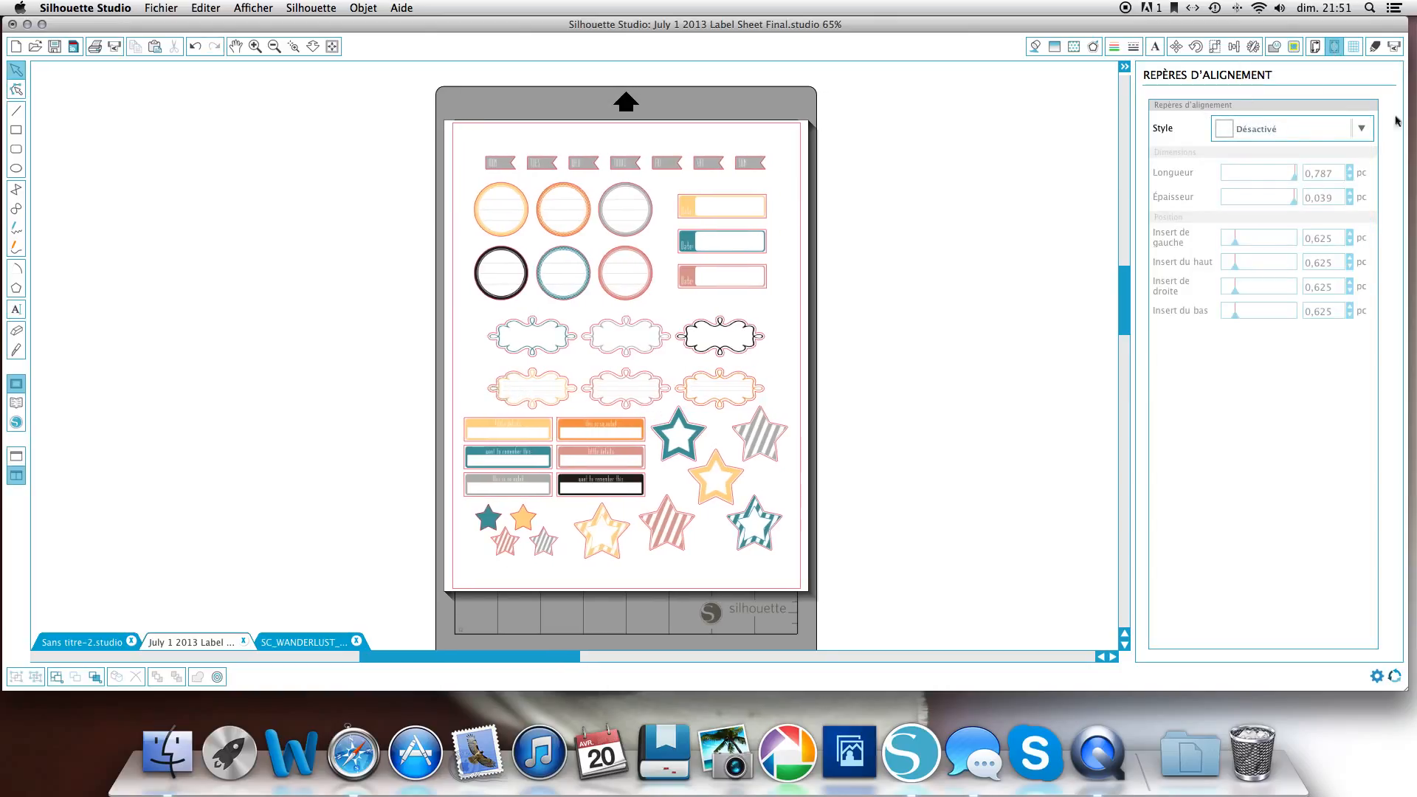
click(1362, 129)
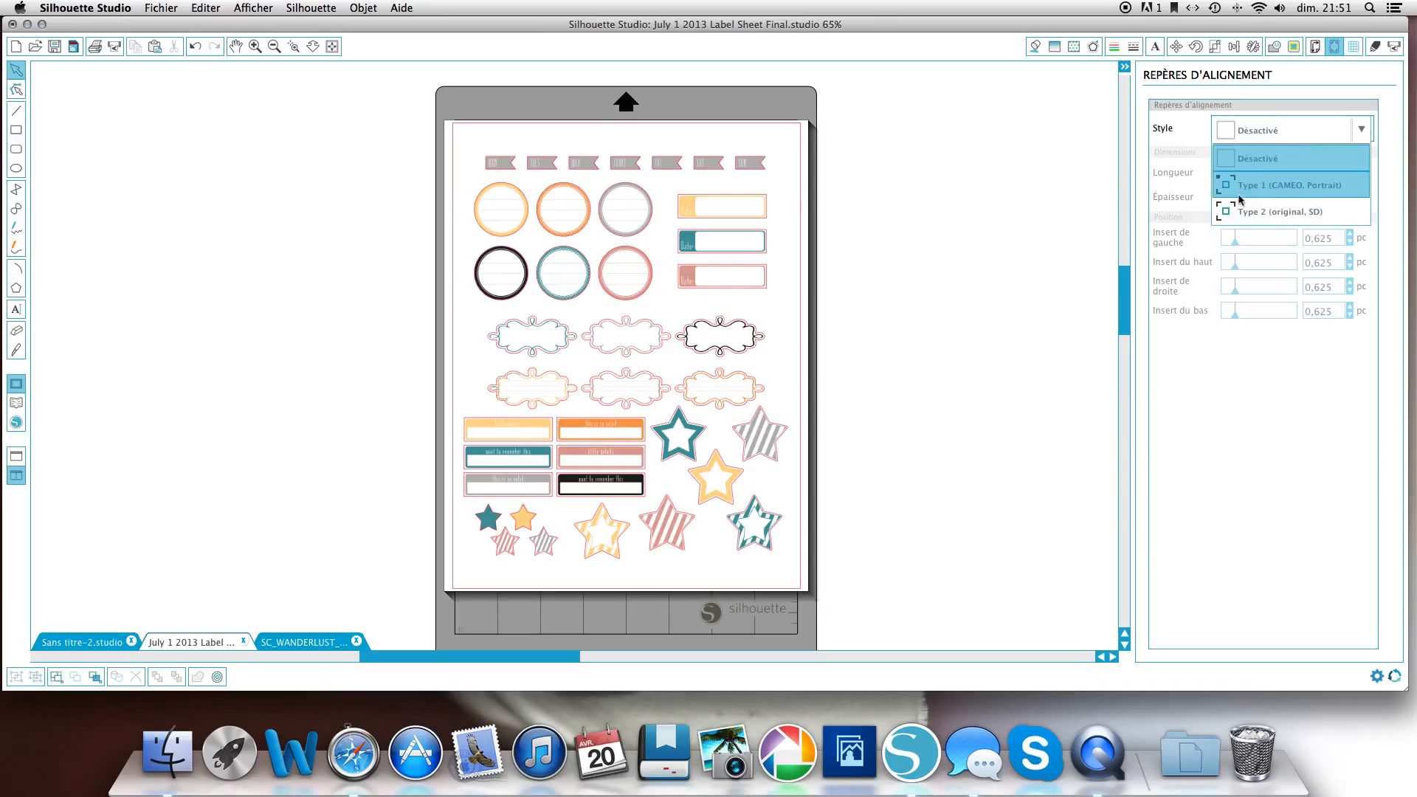
click(1242, 190)
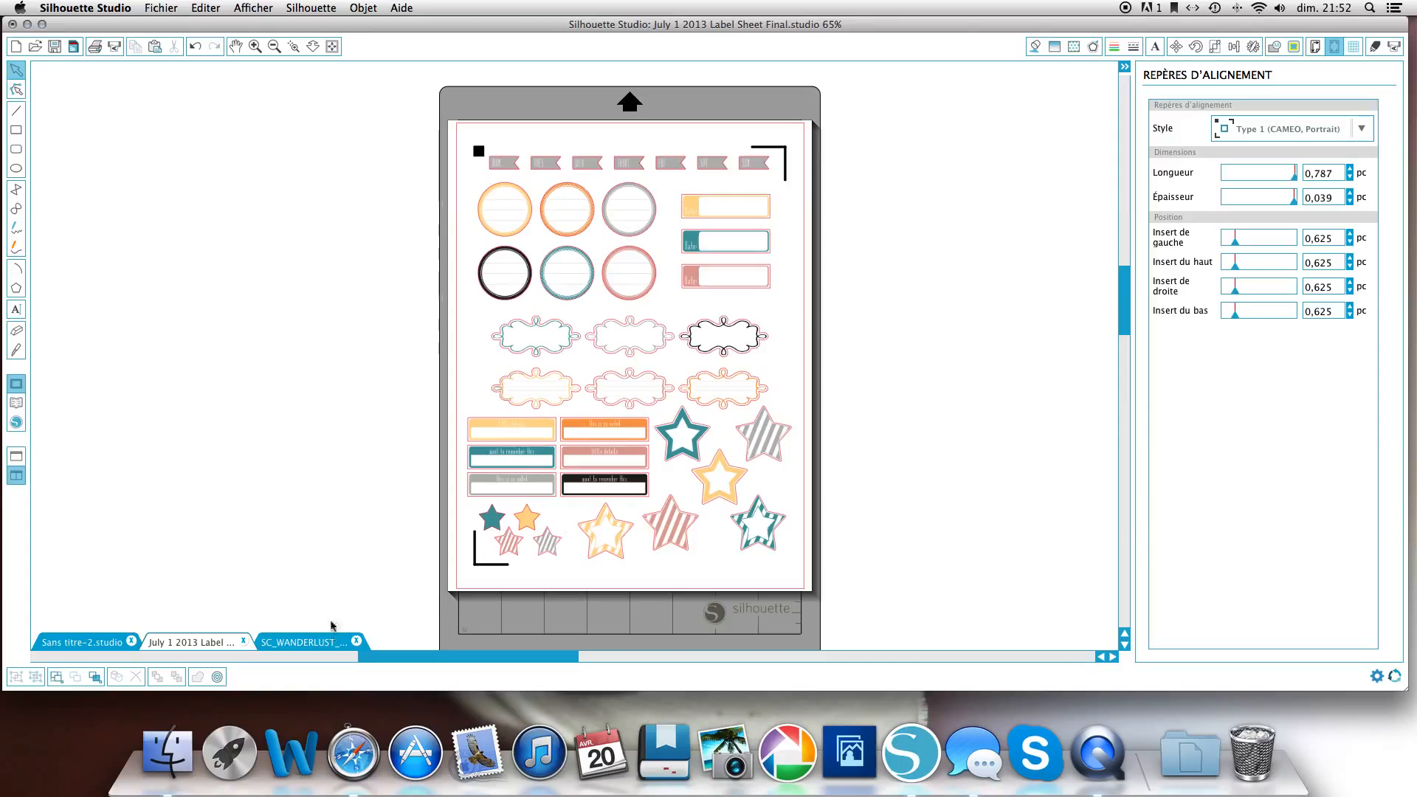
Show the SC_WANDERLUST_PRINTABLE document, move its artwork away to check for cut lines beneath, and undo the move
click(318, 642)
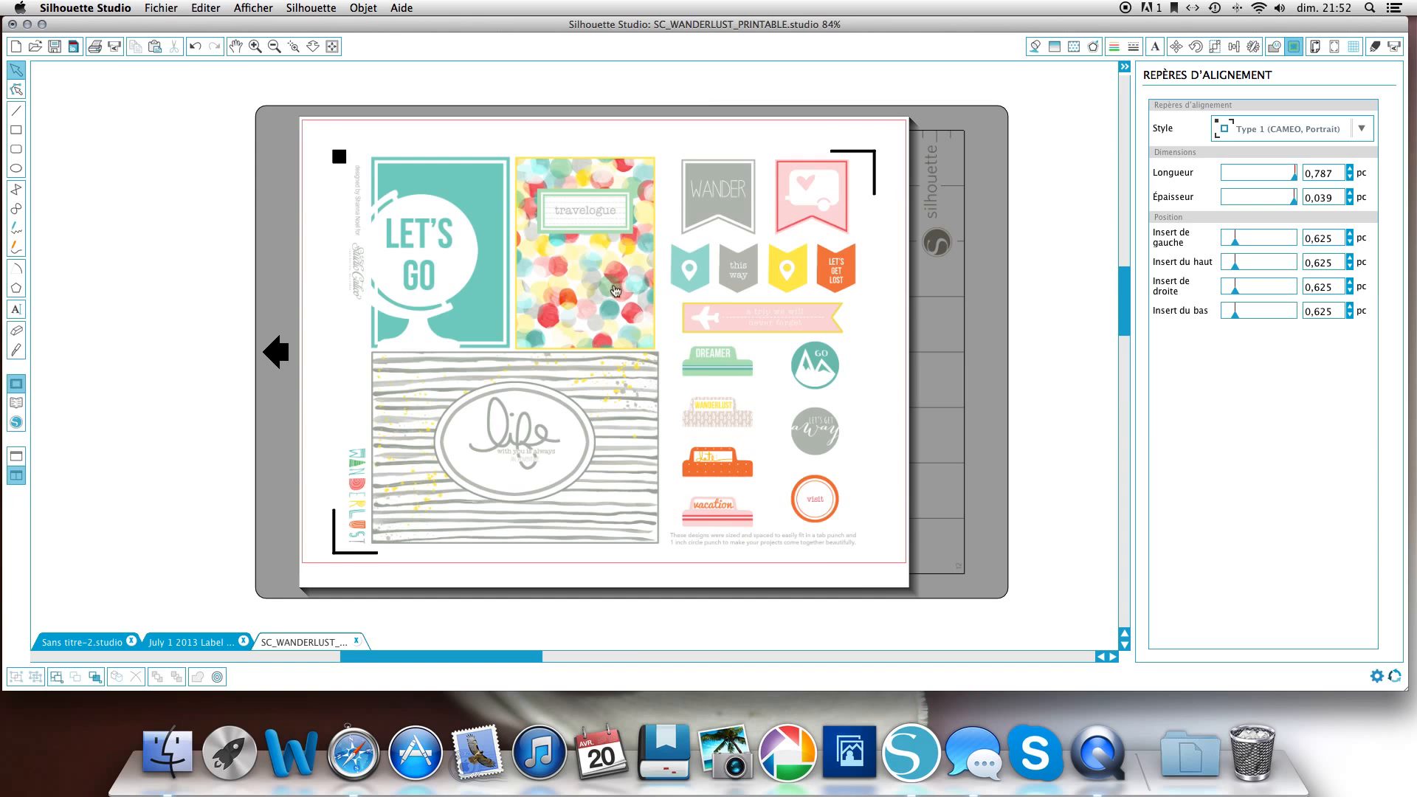
drag(613, 292, 867, 388)
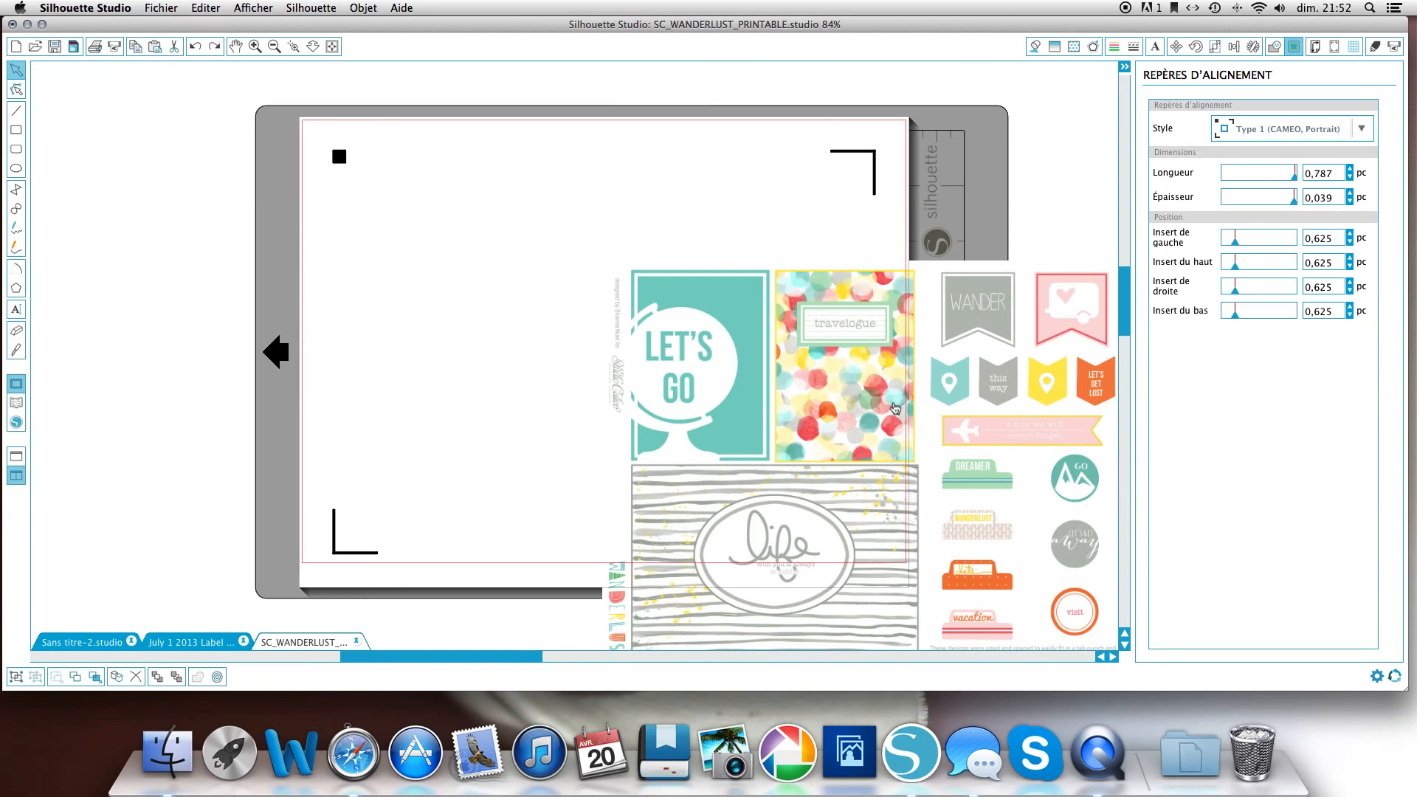
key(super+z)
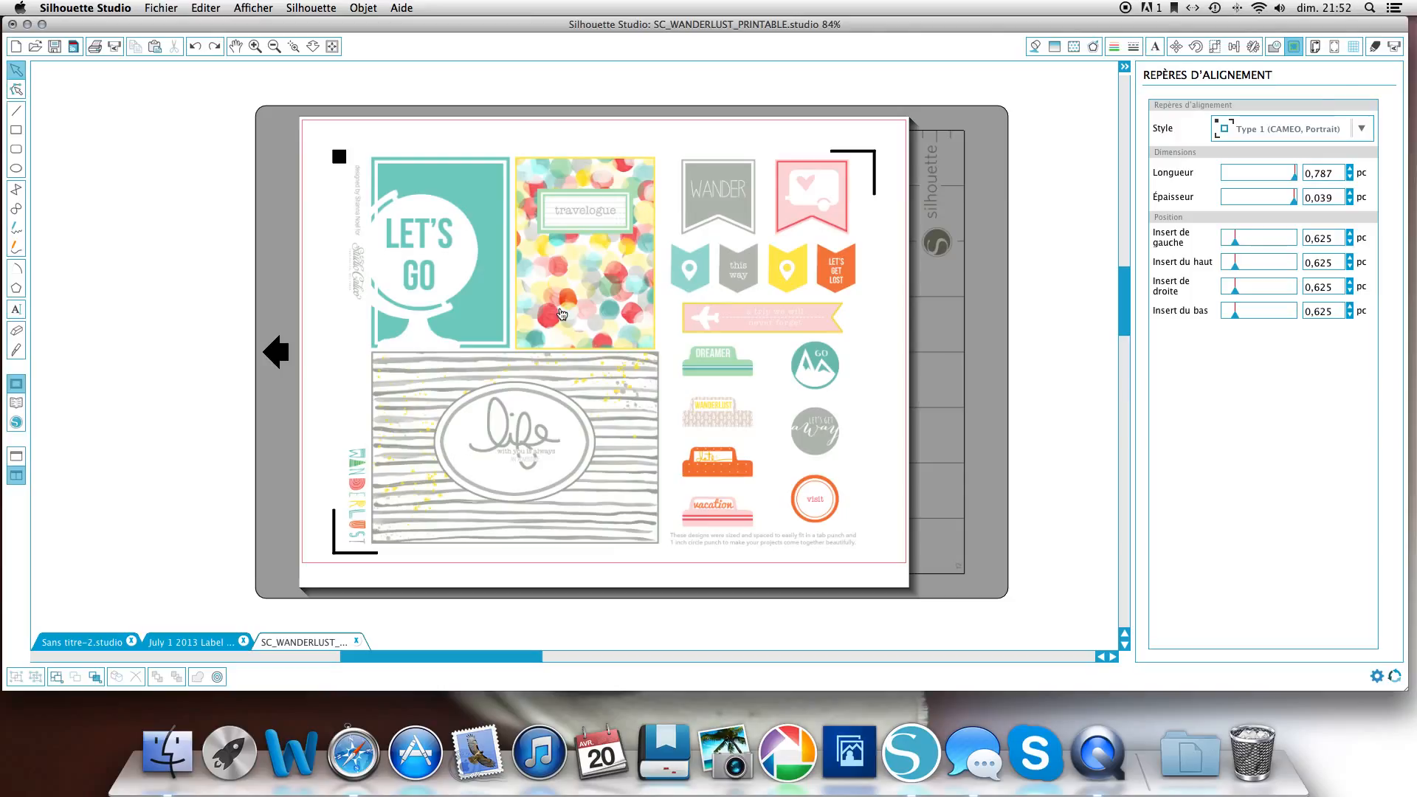
Turn off the registration marks on the Wanderlust sheet and restore the Type 1 (CAMEO, Portrait) style
click(1335, 50)
click(1351, 137)
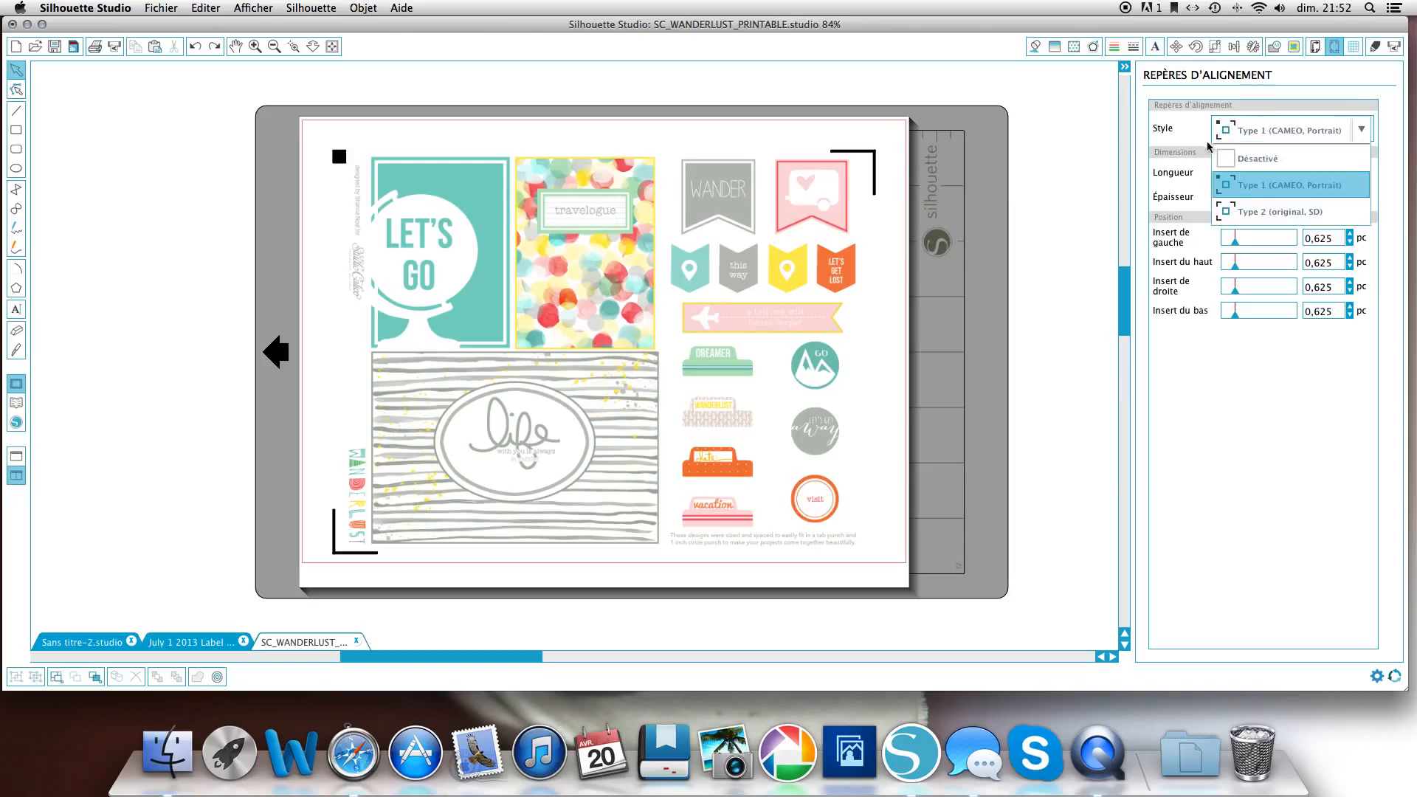
click(1246, 189)
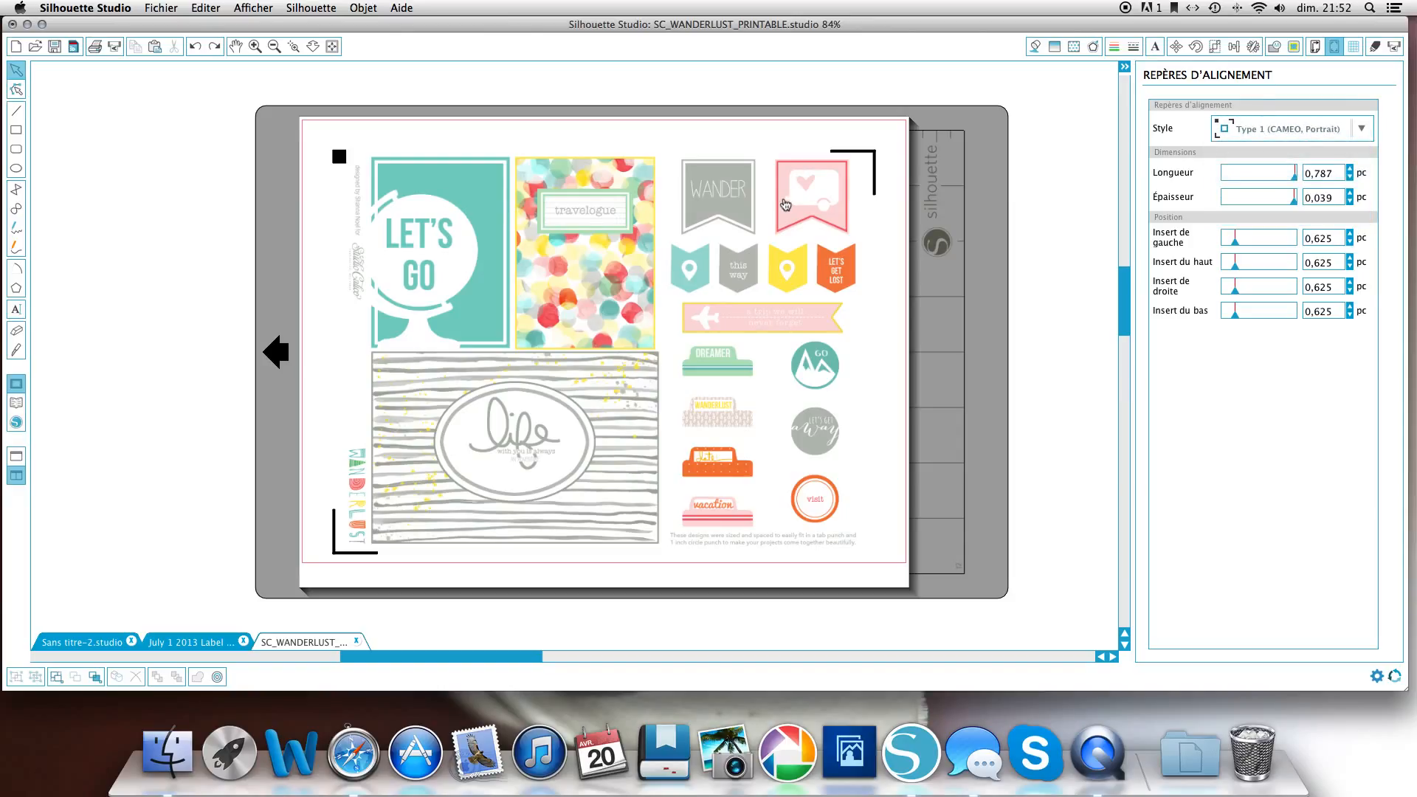
click(1362, 131)
click(1255, 173)
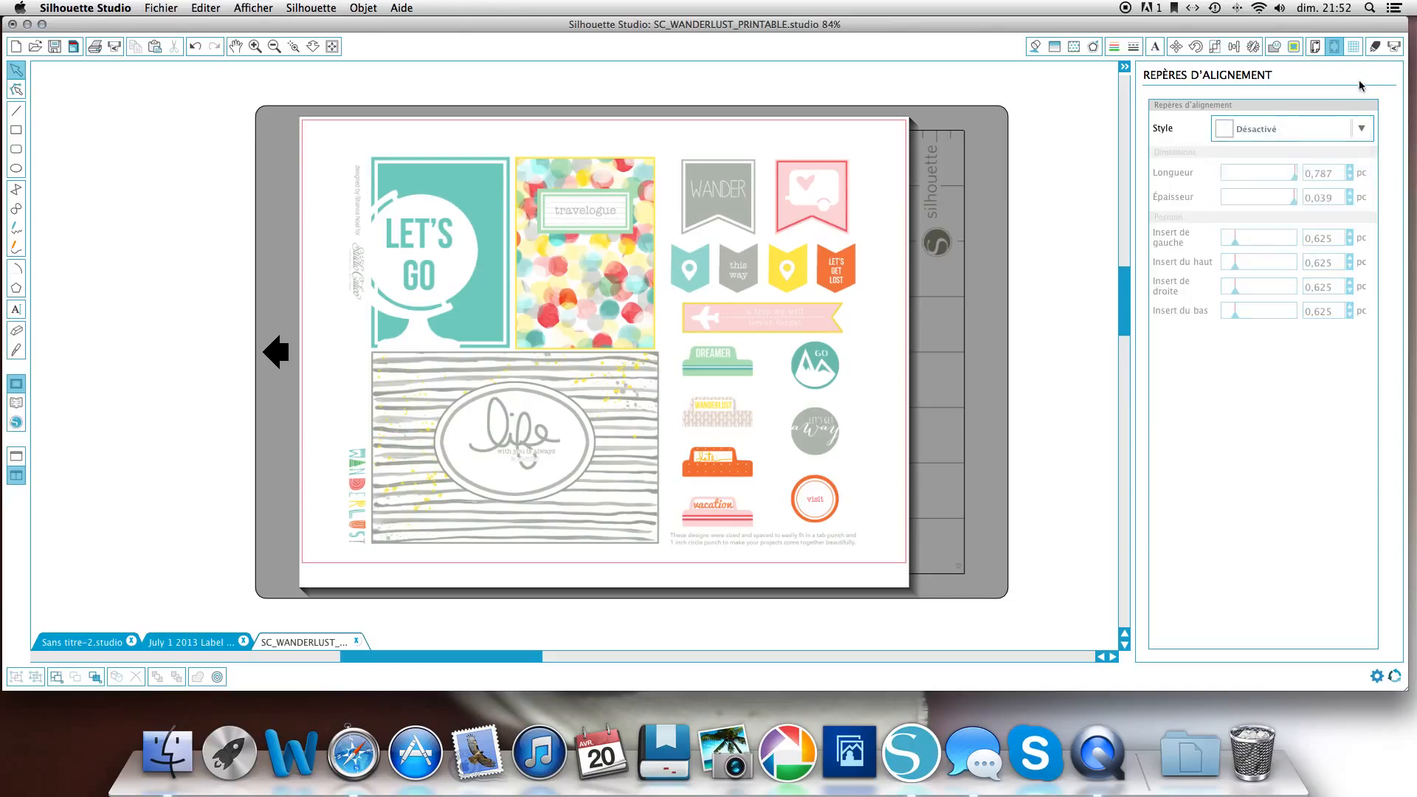
click(1362, 129)
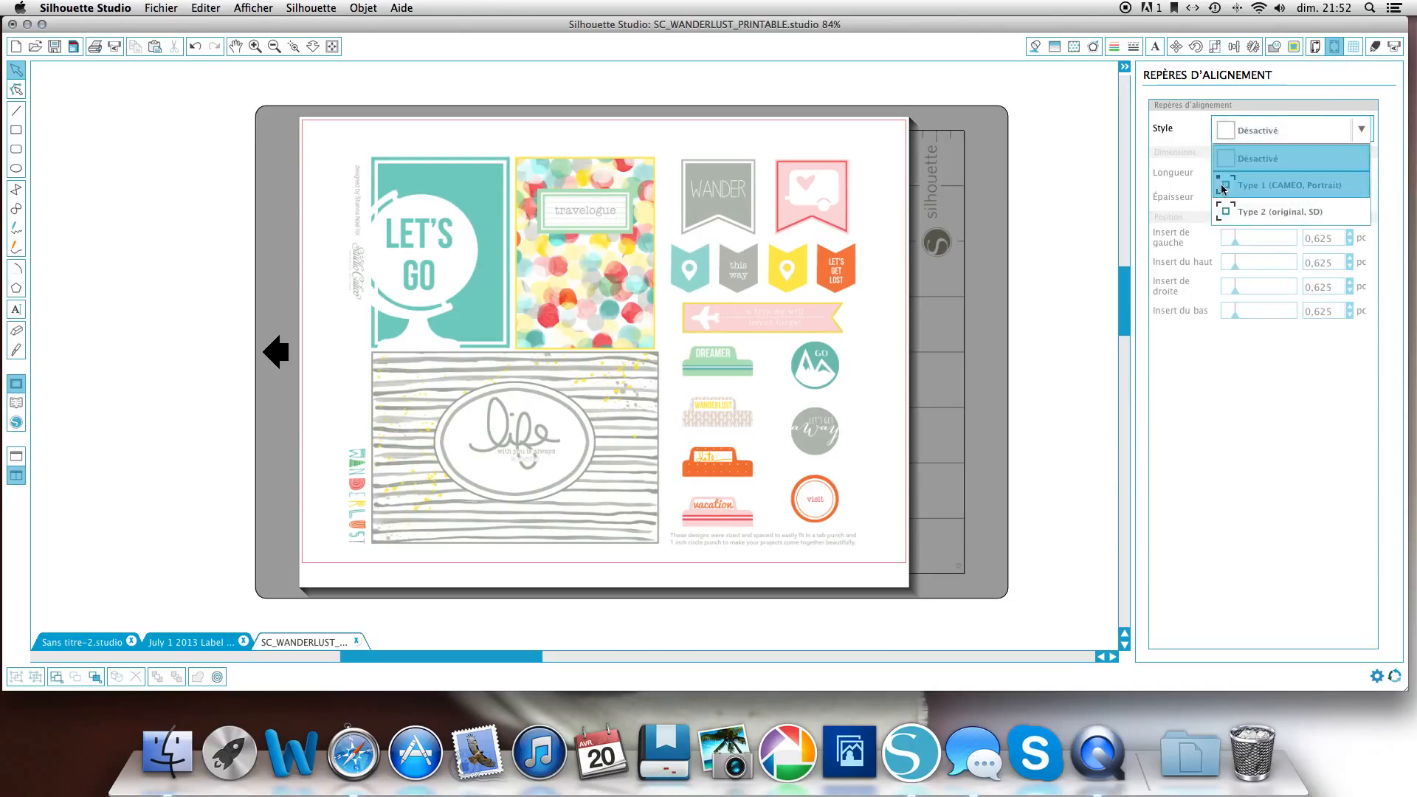
click(1223, 187)
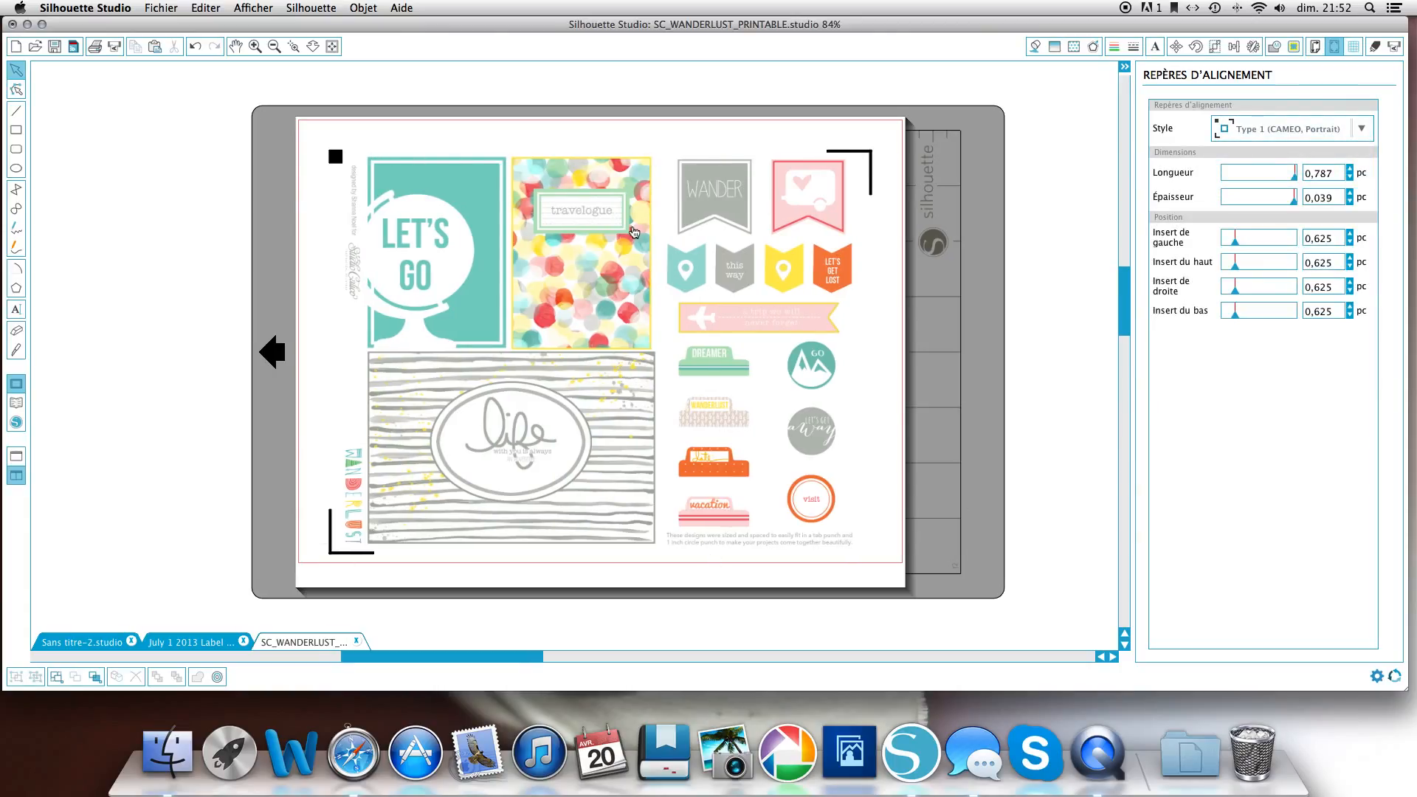
Trace the outer contour of the six banner flags, with Filtre supérieur off and Seuil at 100%
click(1295, 49)
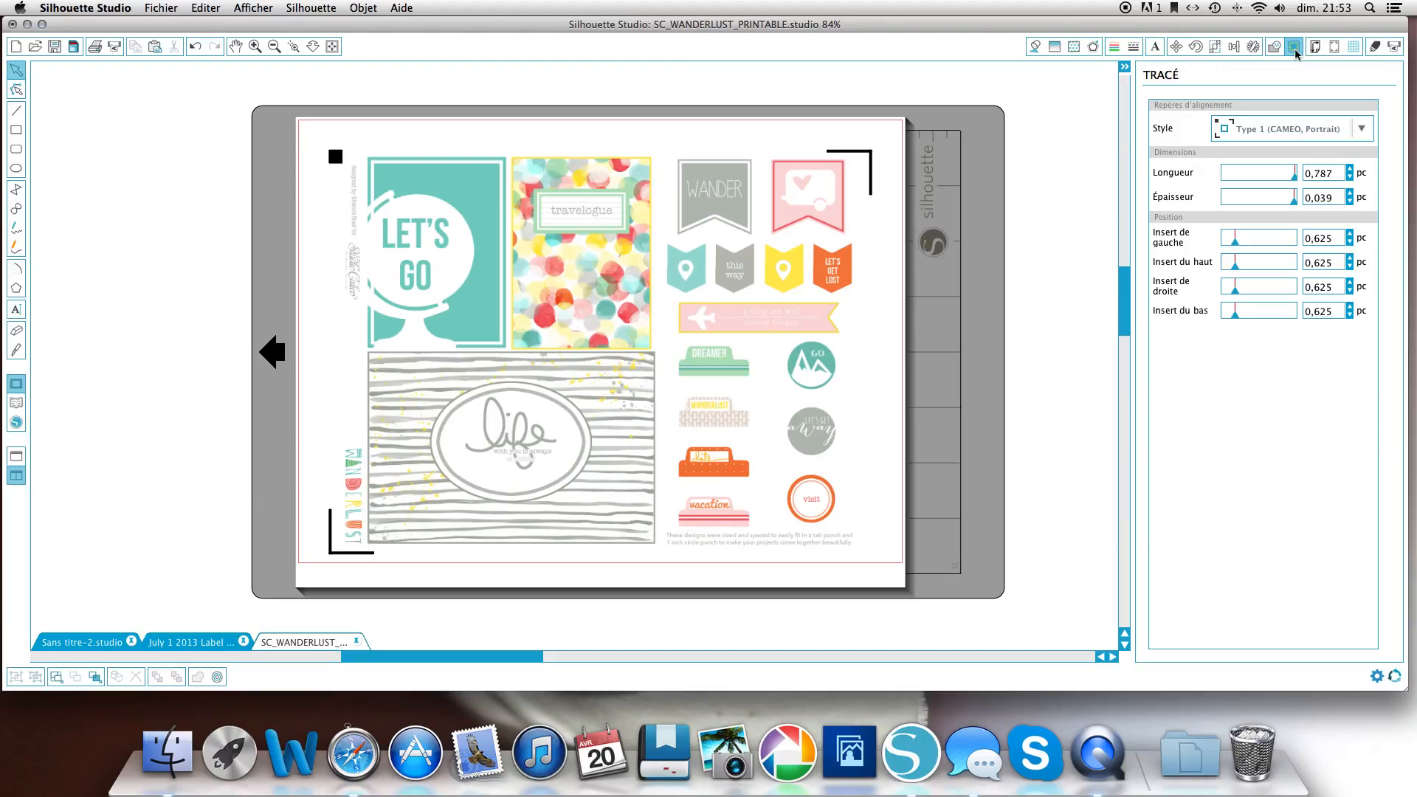
click(1173, 131)
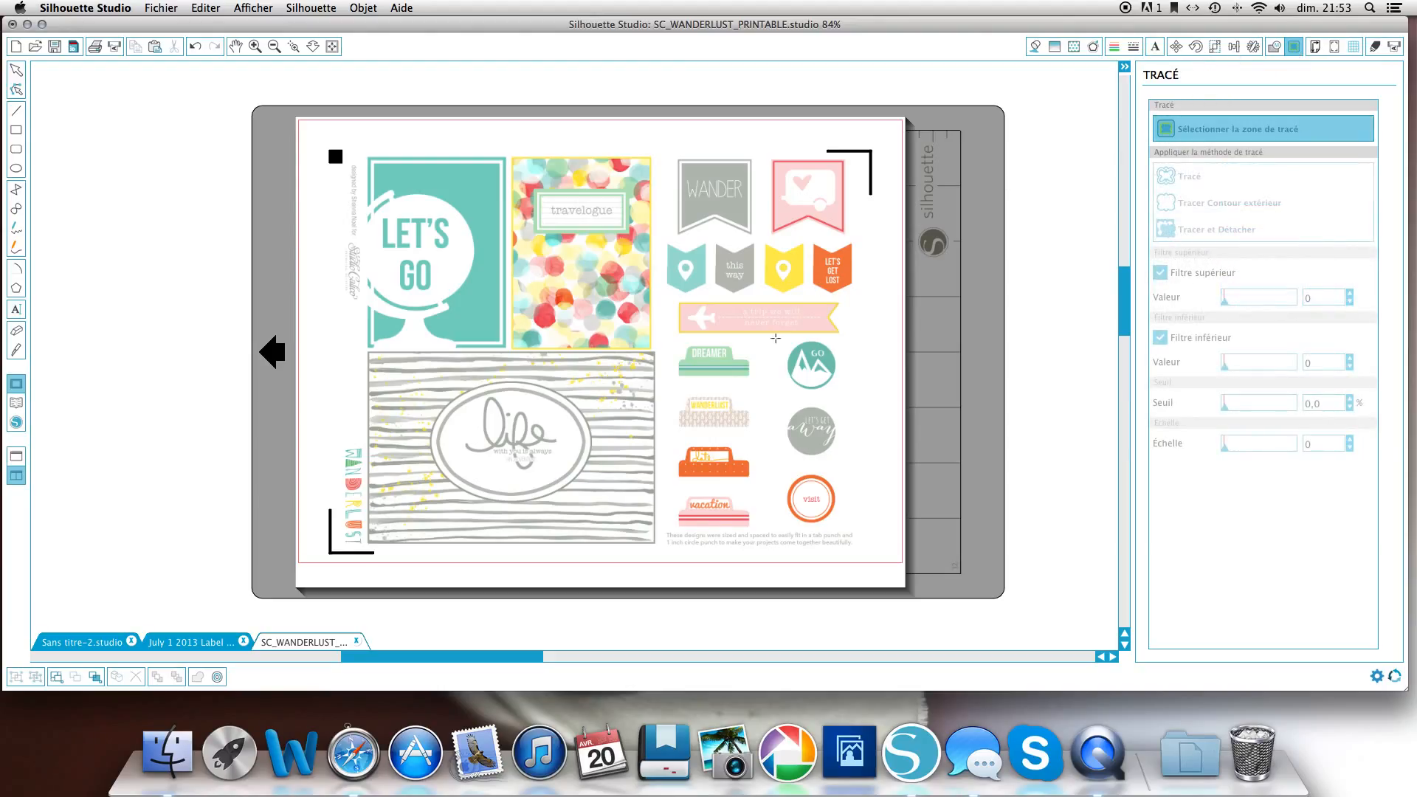
mouse_move(663, 148)
mouse_down()
mouse_move(698, 199)
mouse_move(803, 281)
mouse_move(860, 299)
mouse_up()
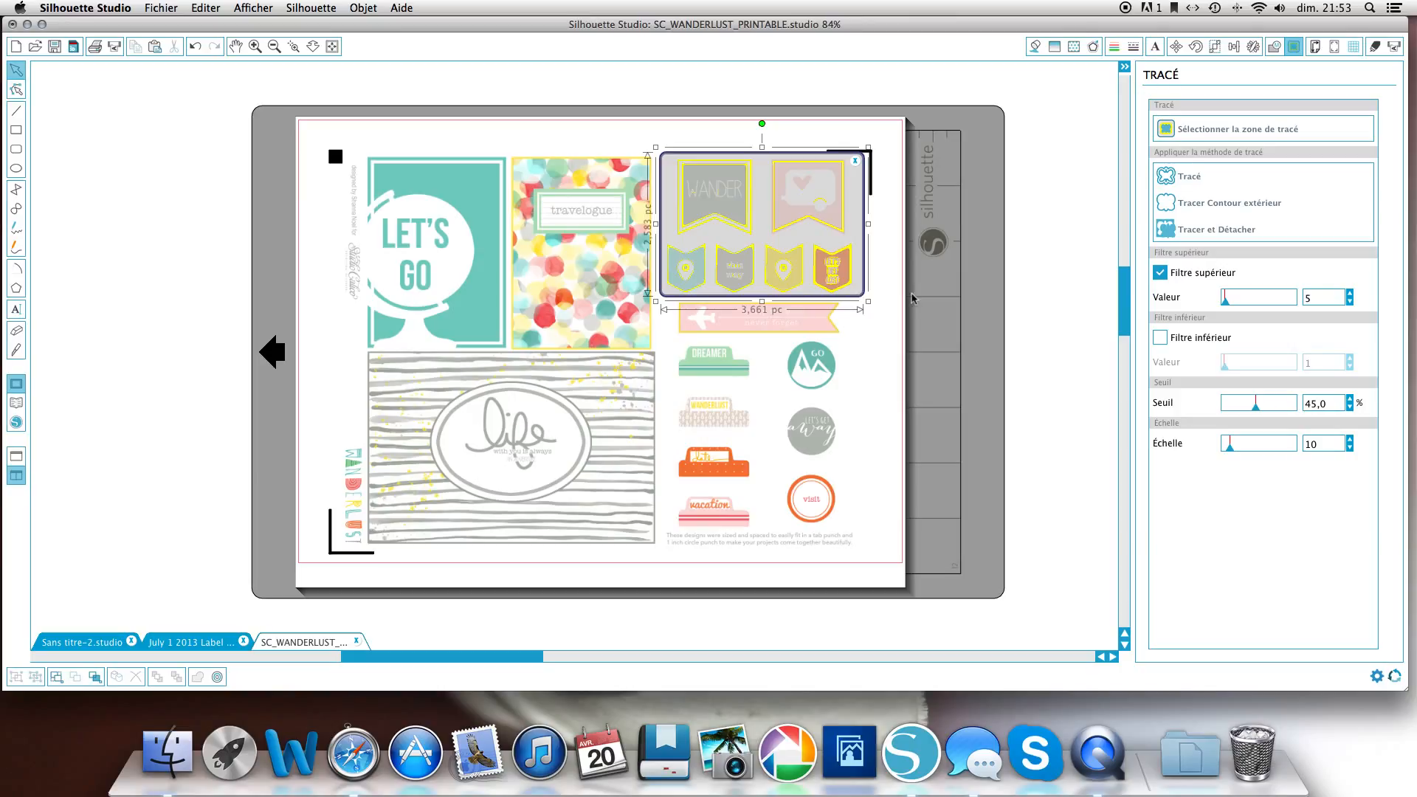
click(1162, 274)
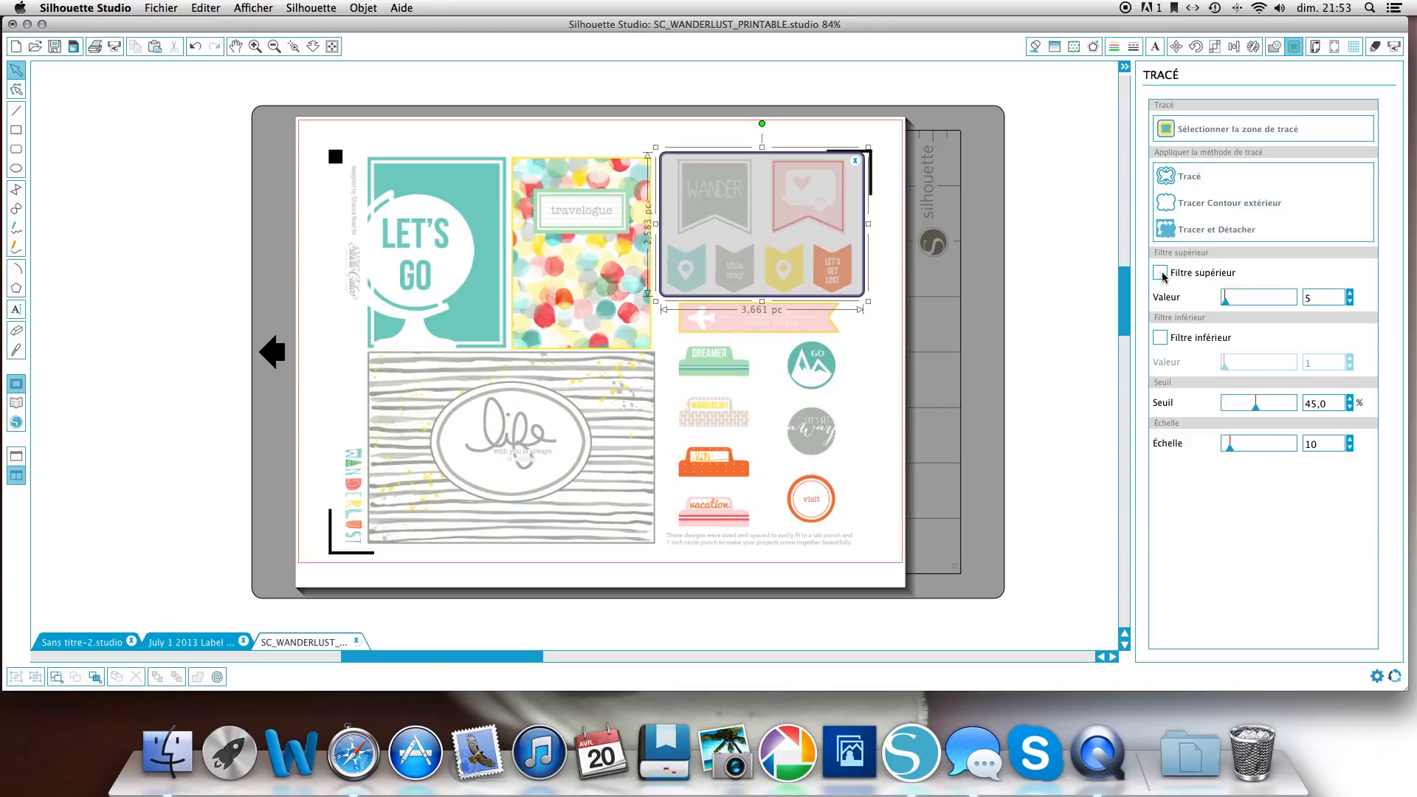
drag(1257, 407, 1382, 399)
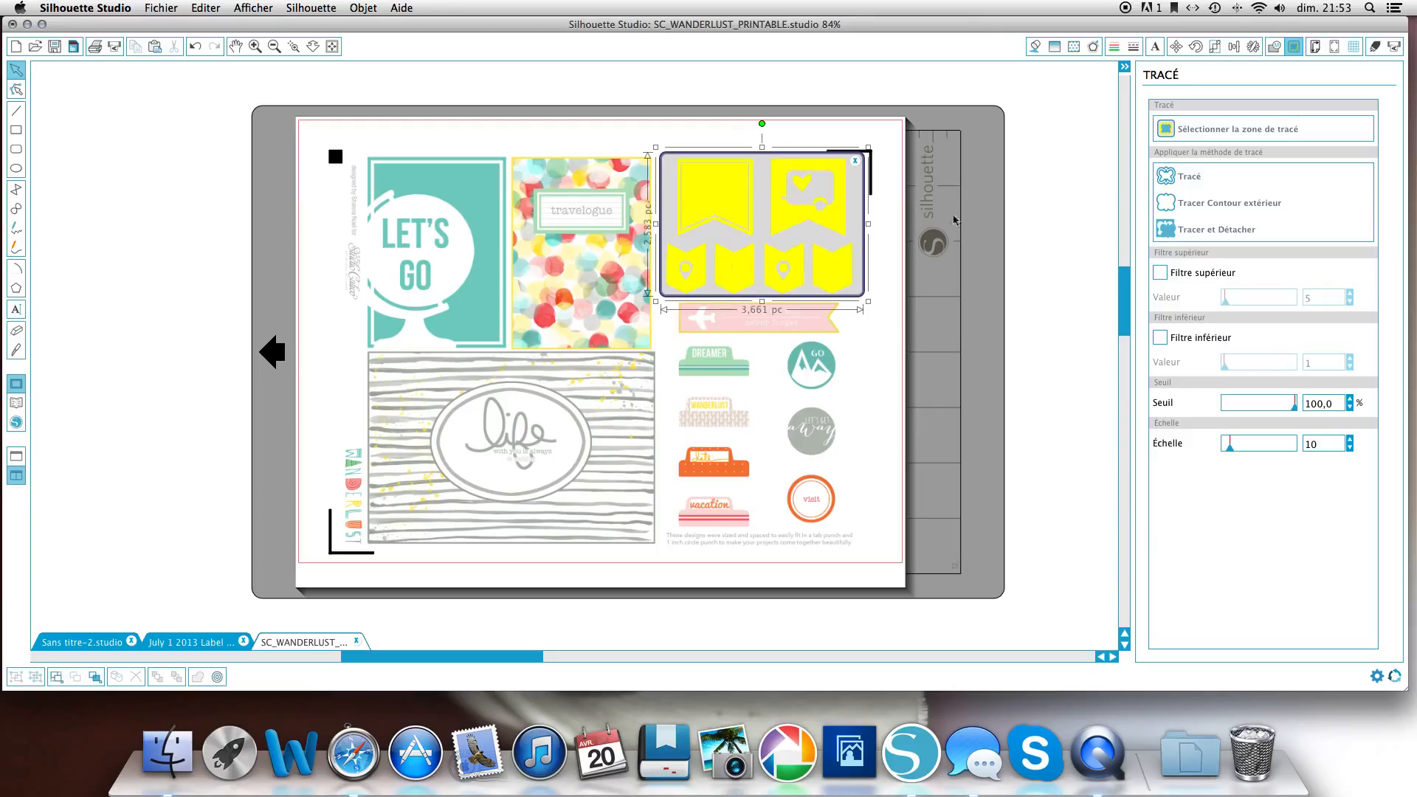
click(1176, 203)
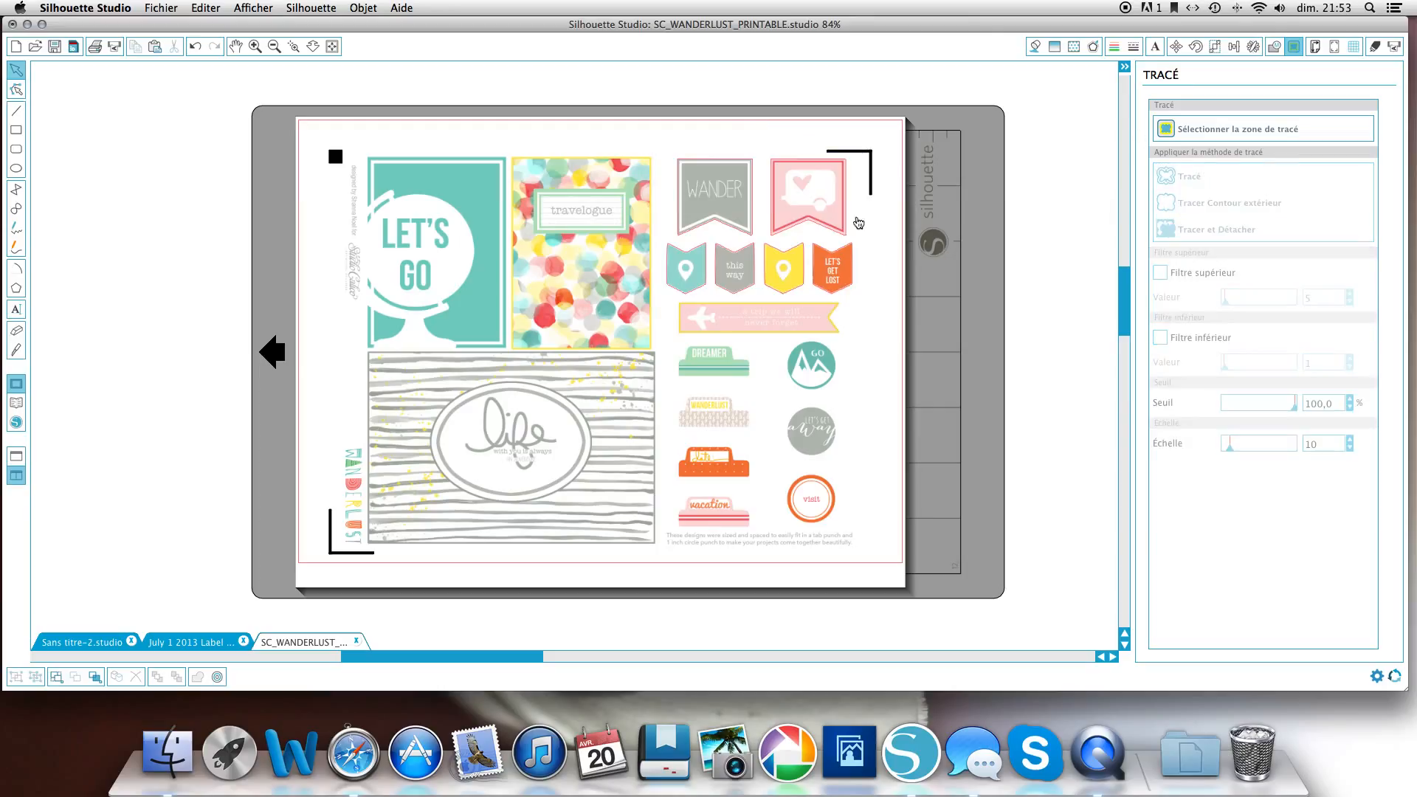
Move the printable artwork aside to check the traced flag outlines beneath, and undo the move
drag(714, 196, 231, 285)
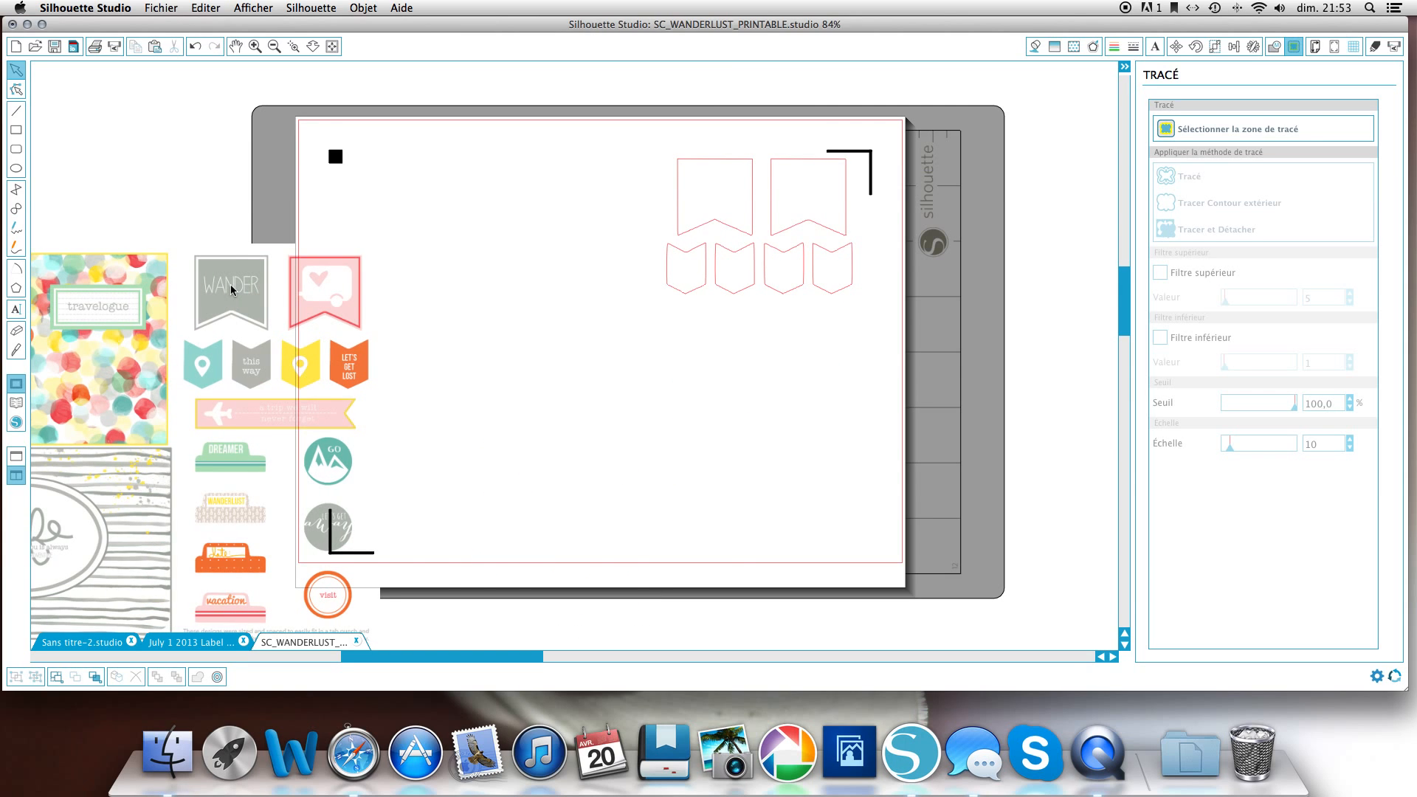
key(super+z)
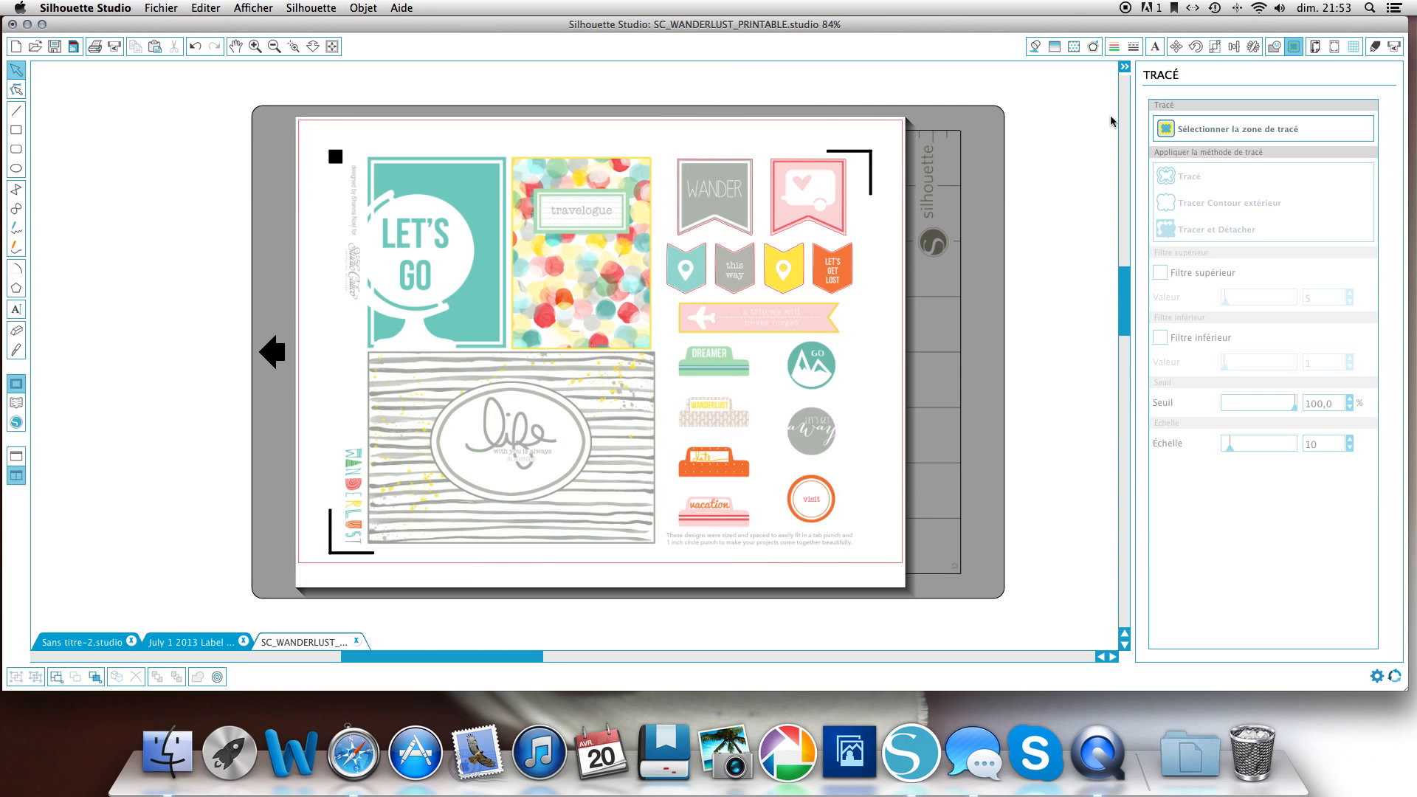
Trace the outer contour of the three round designs on the Wanderlust sheet, with Seuil at 100%
click(1176, 128)
click(1161, 131)
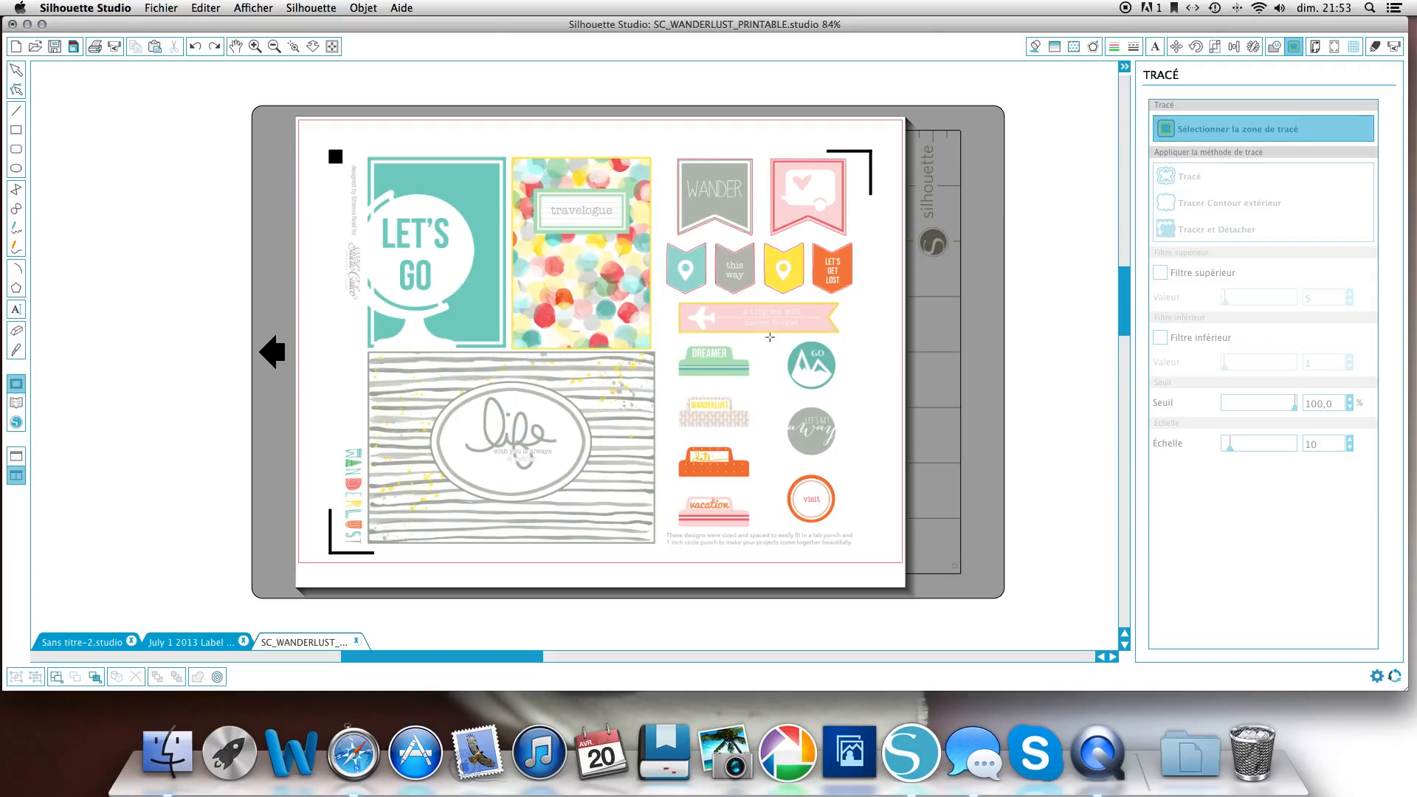
drag(770, 338, 860, 528)
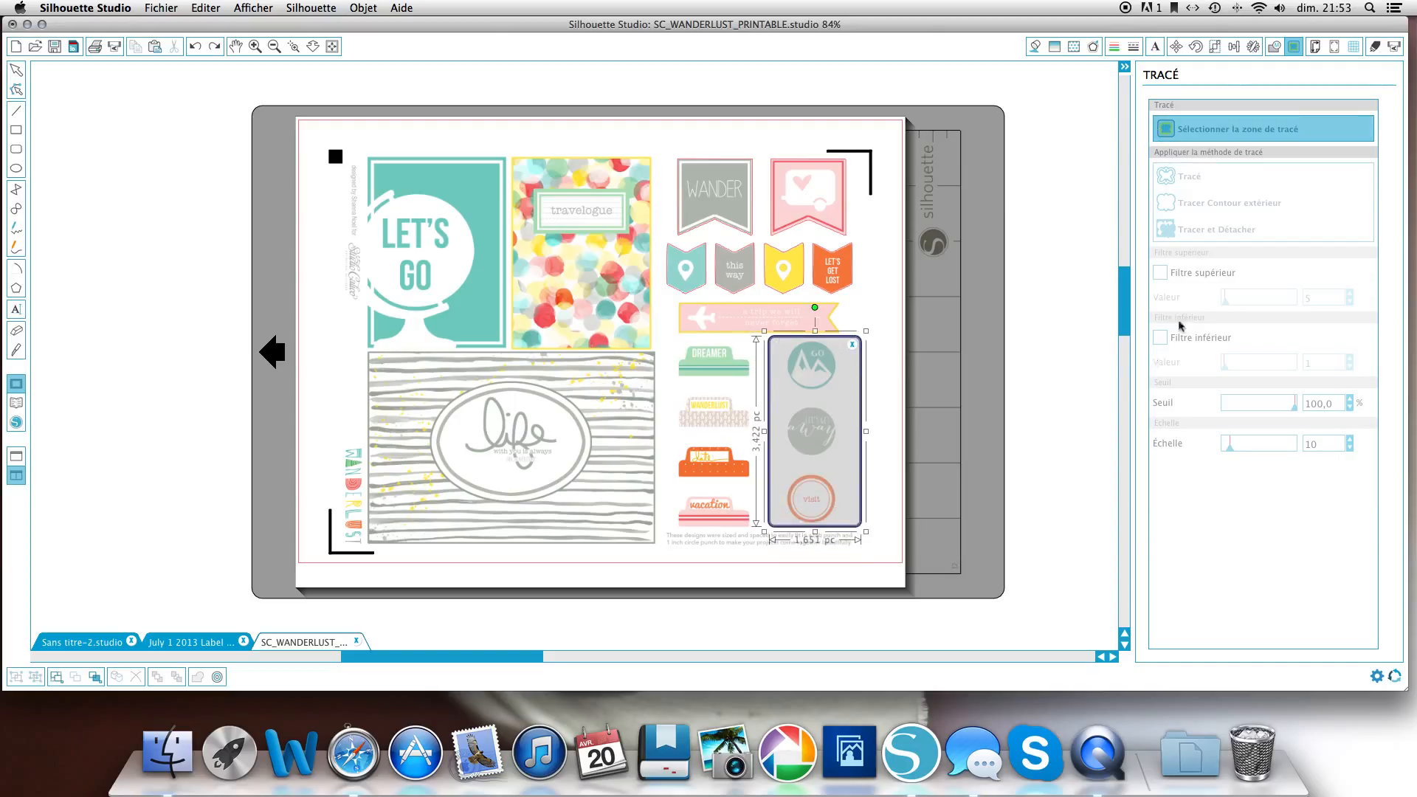
click(1320, 408)
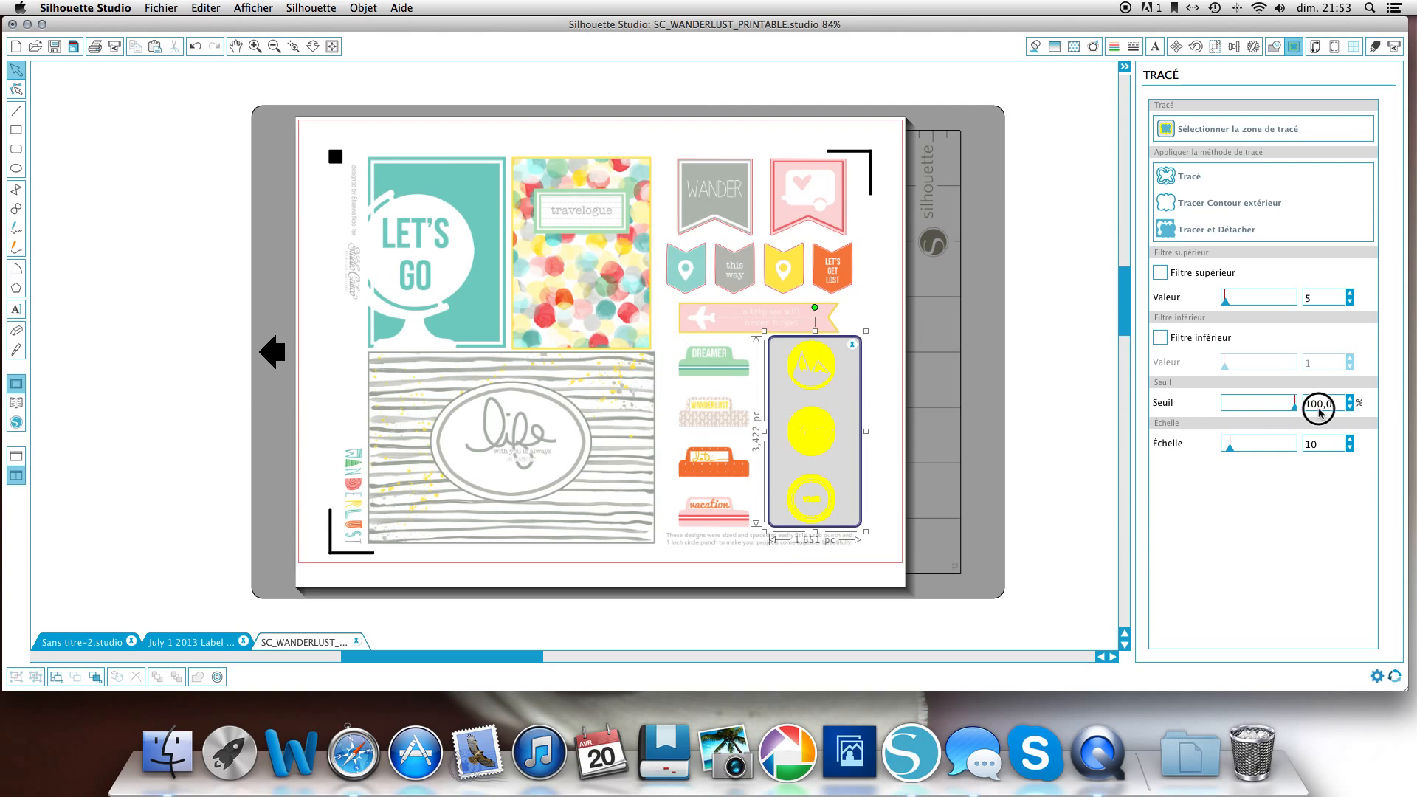
click(1200, 204)
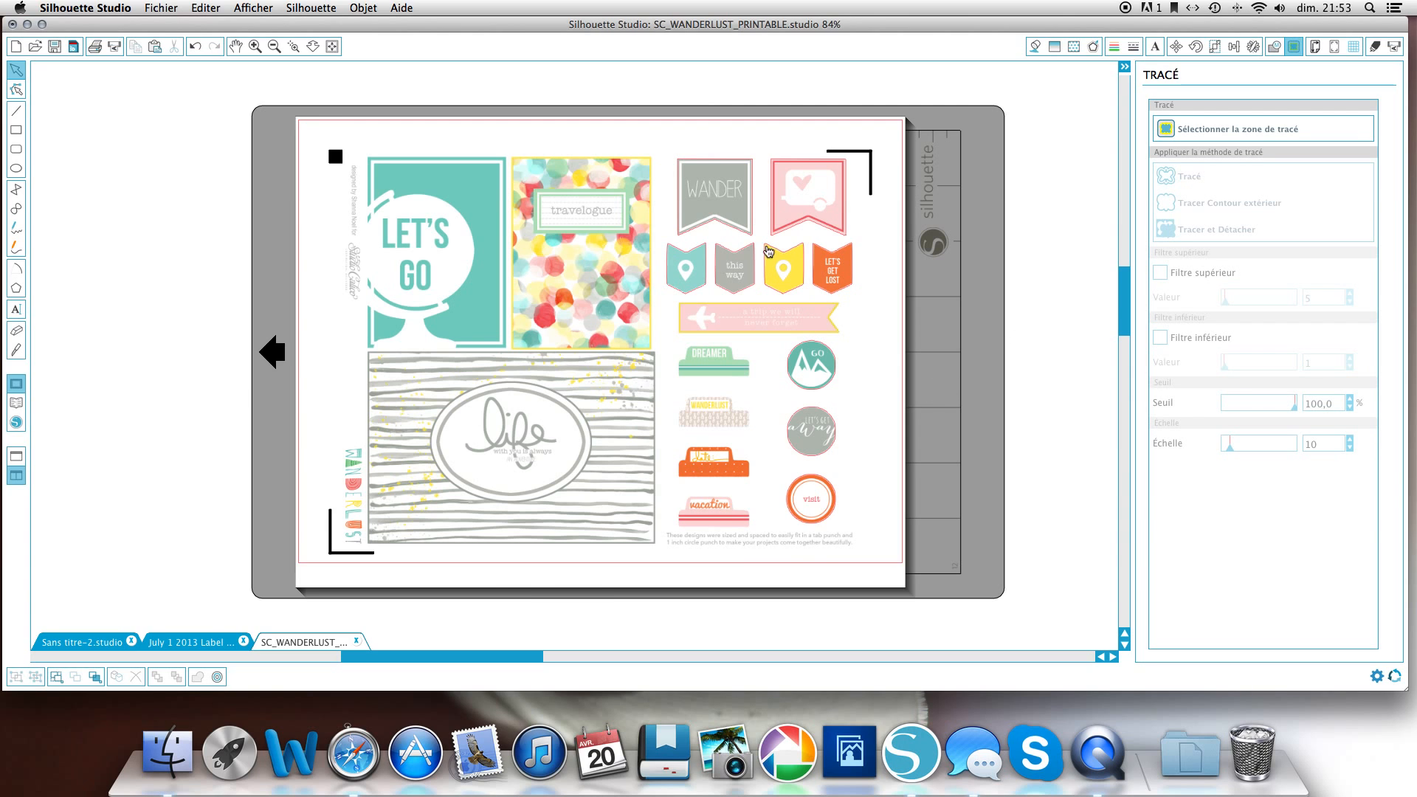
Shift the artwork off the traced cut lines twice to compare flags and circles with their outlines, undoing each move
drag(570, 310, 186, 369)
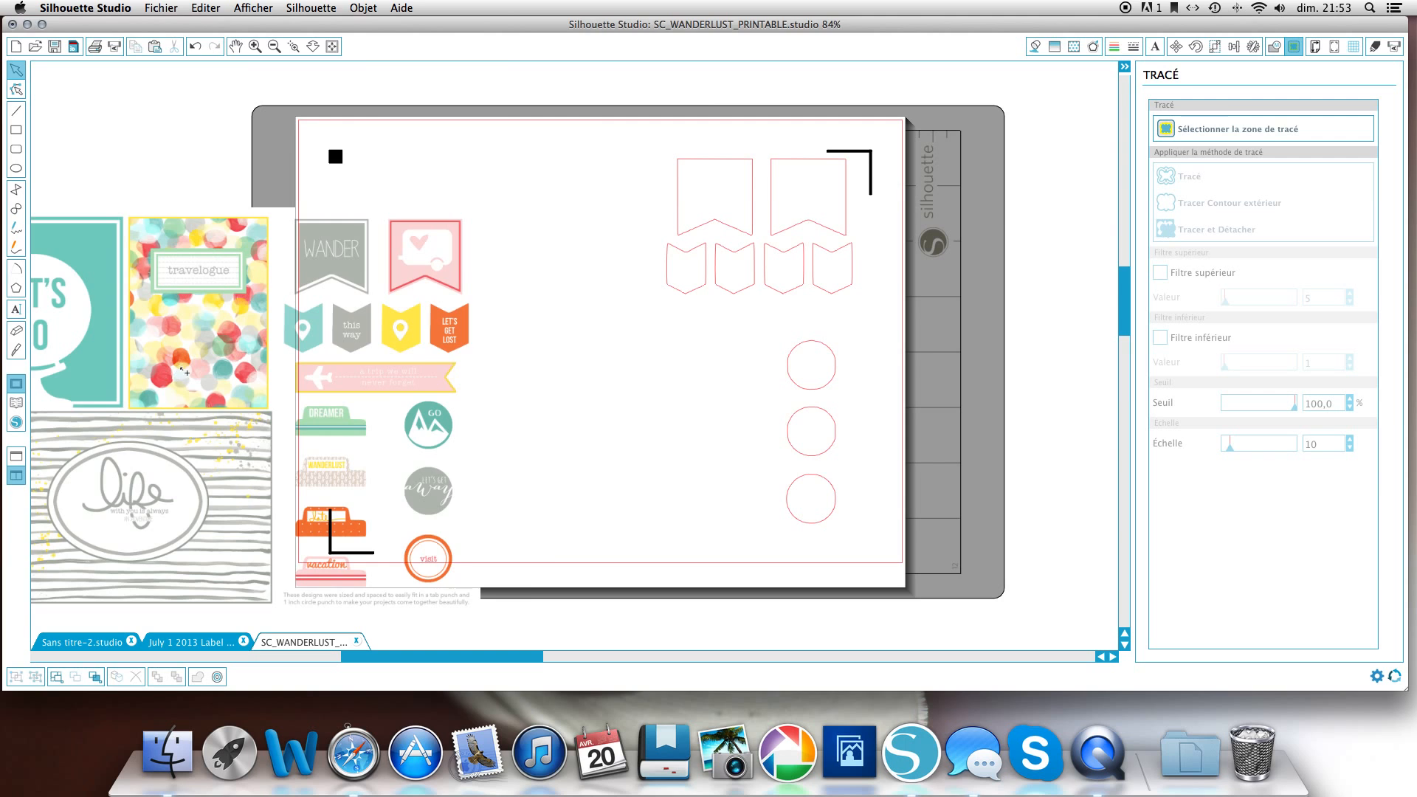
key(super+z)
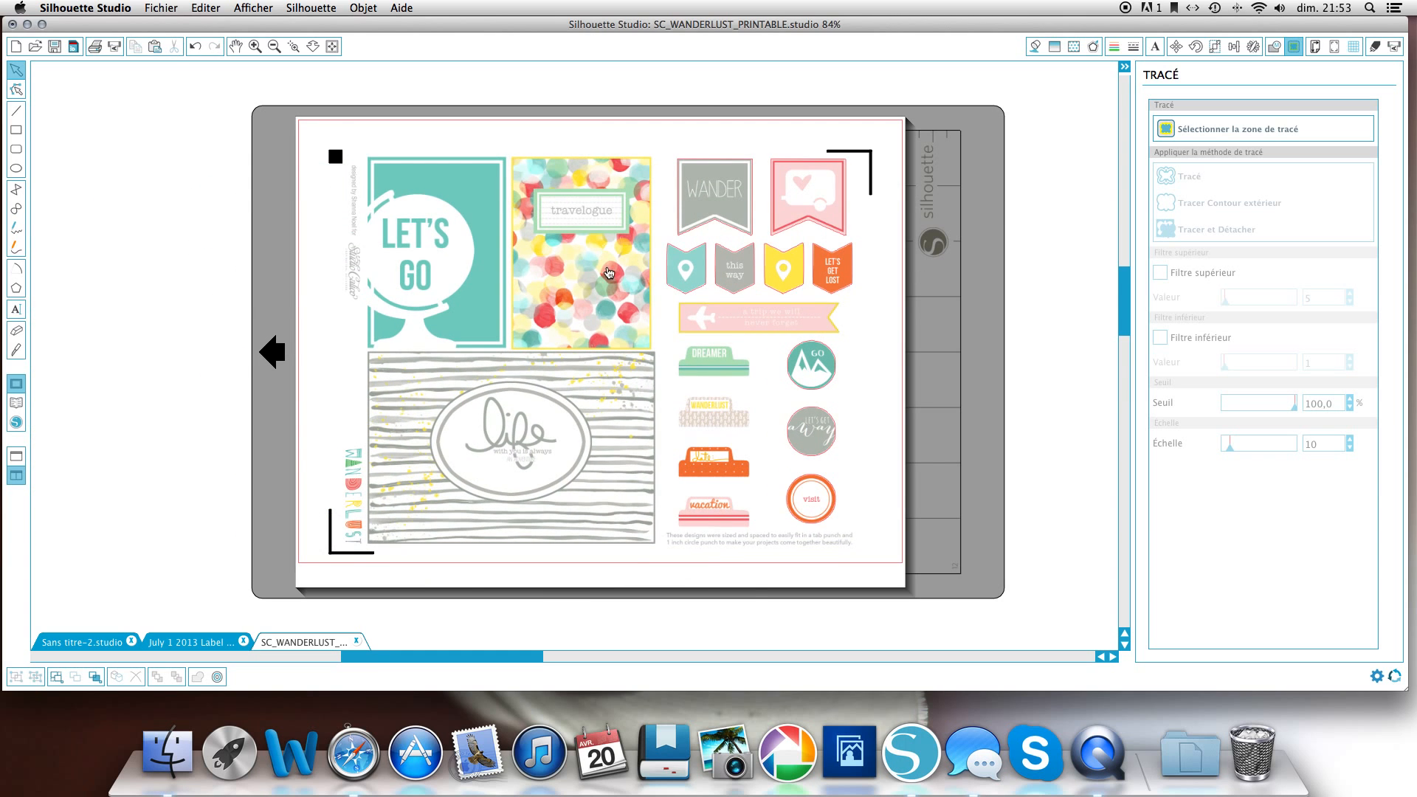
drag(609, 273, 490, 317)
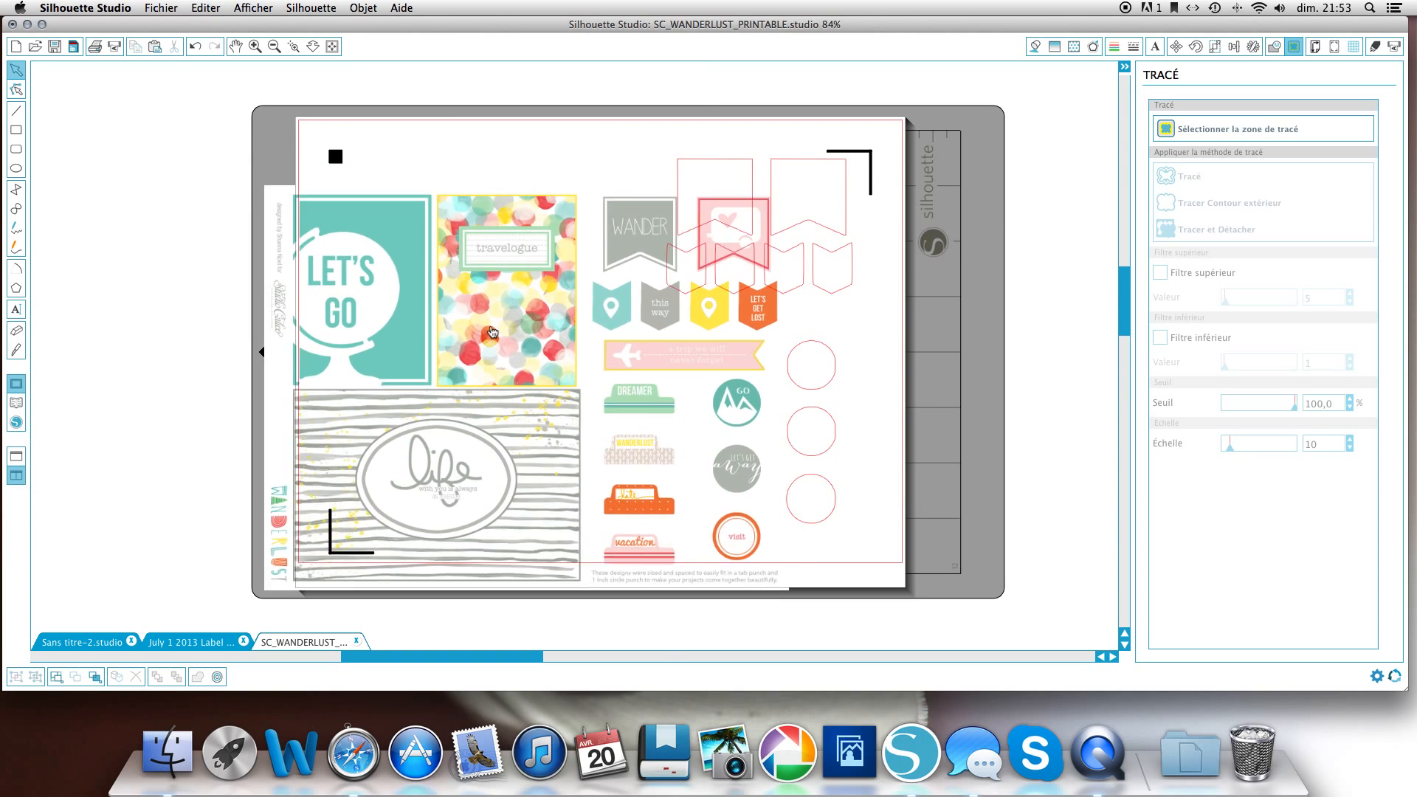
key(super+z)
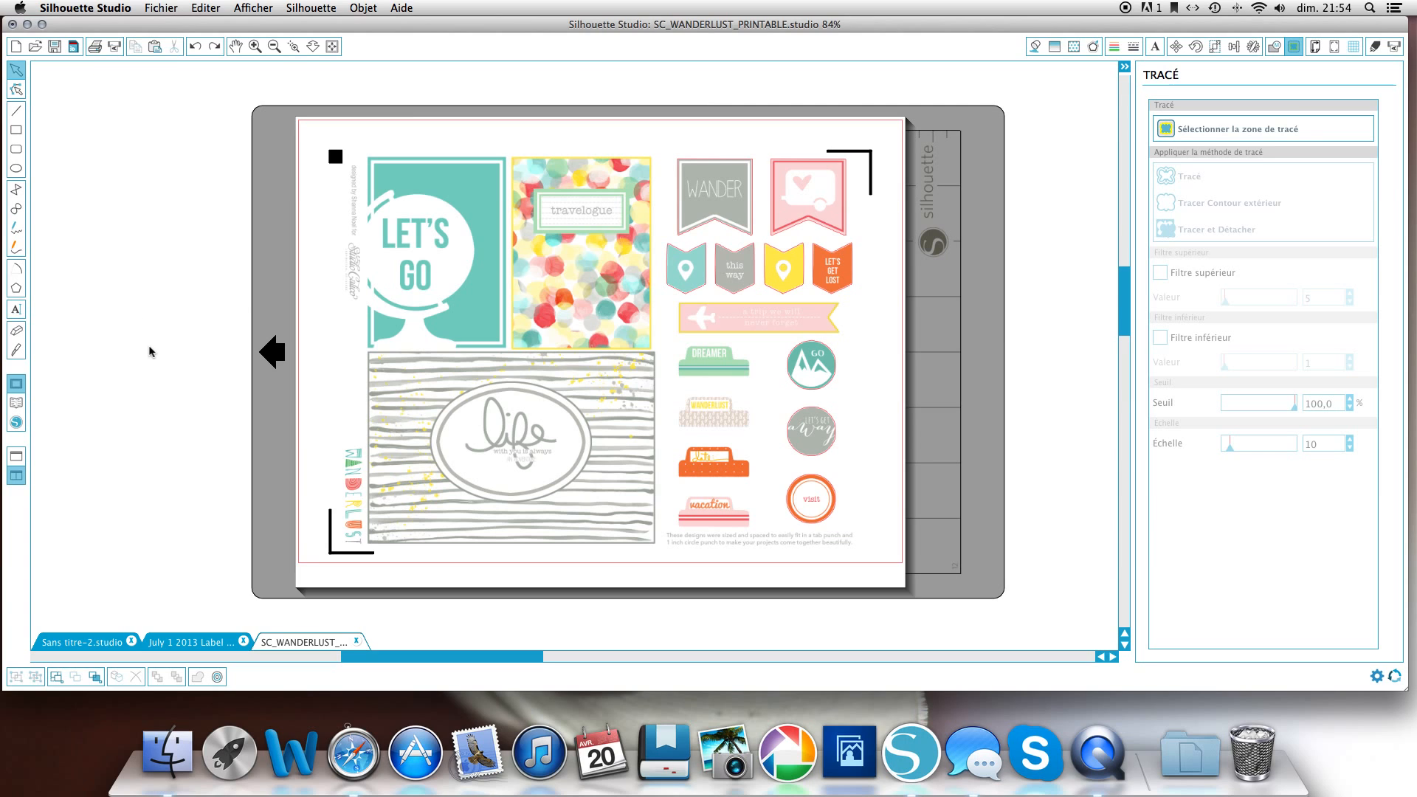
Open the Silhouette online store, find Echo Park among the artists and look through its design portfolio
click(16, 423)
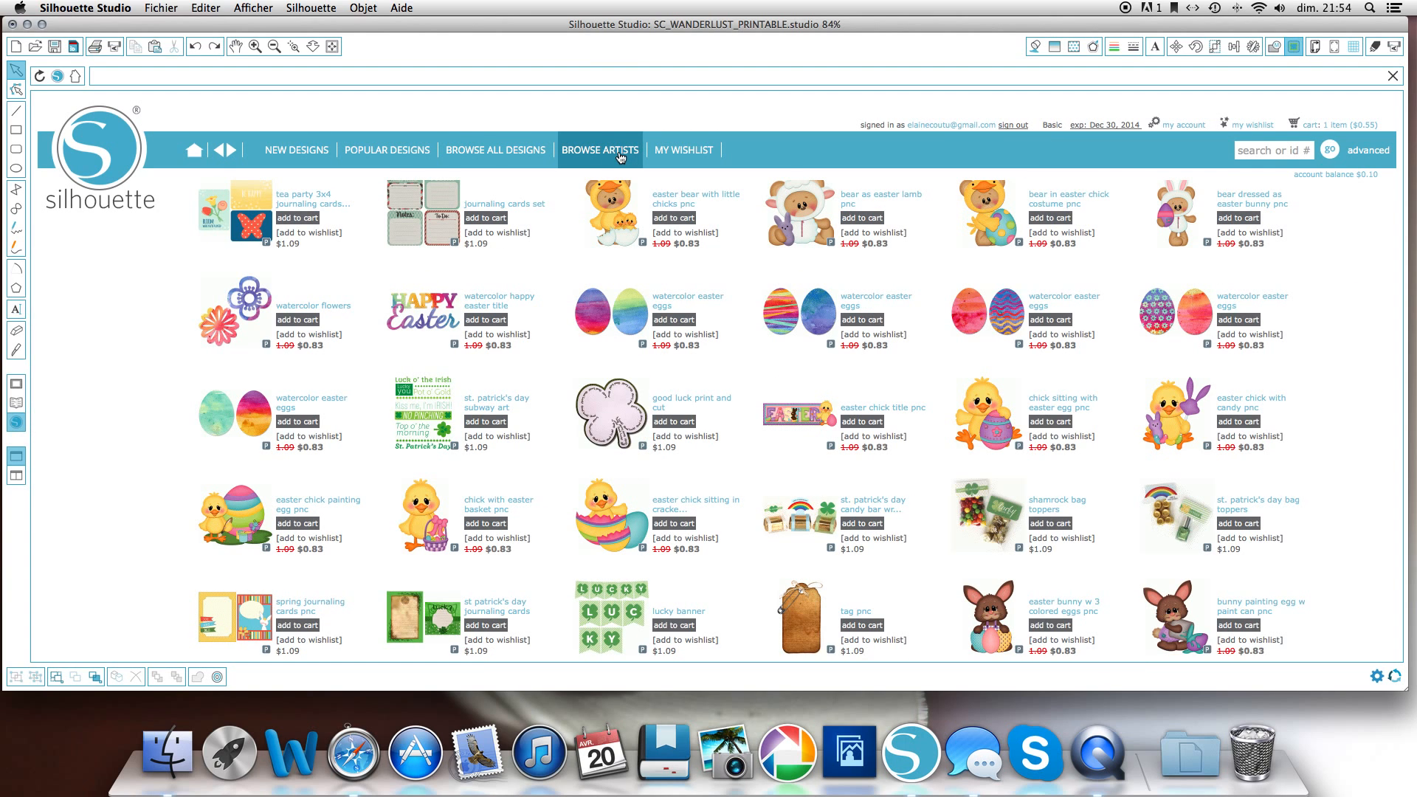
click(619, 151)
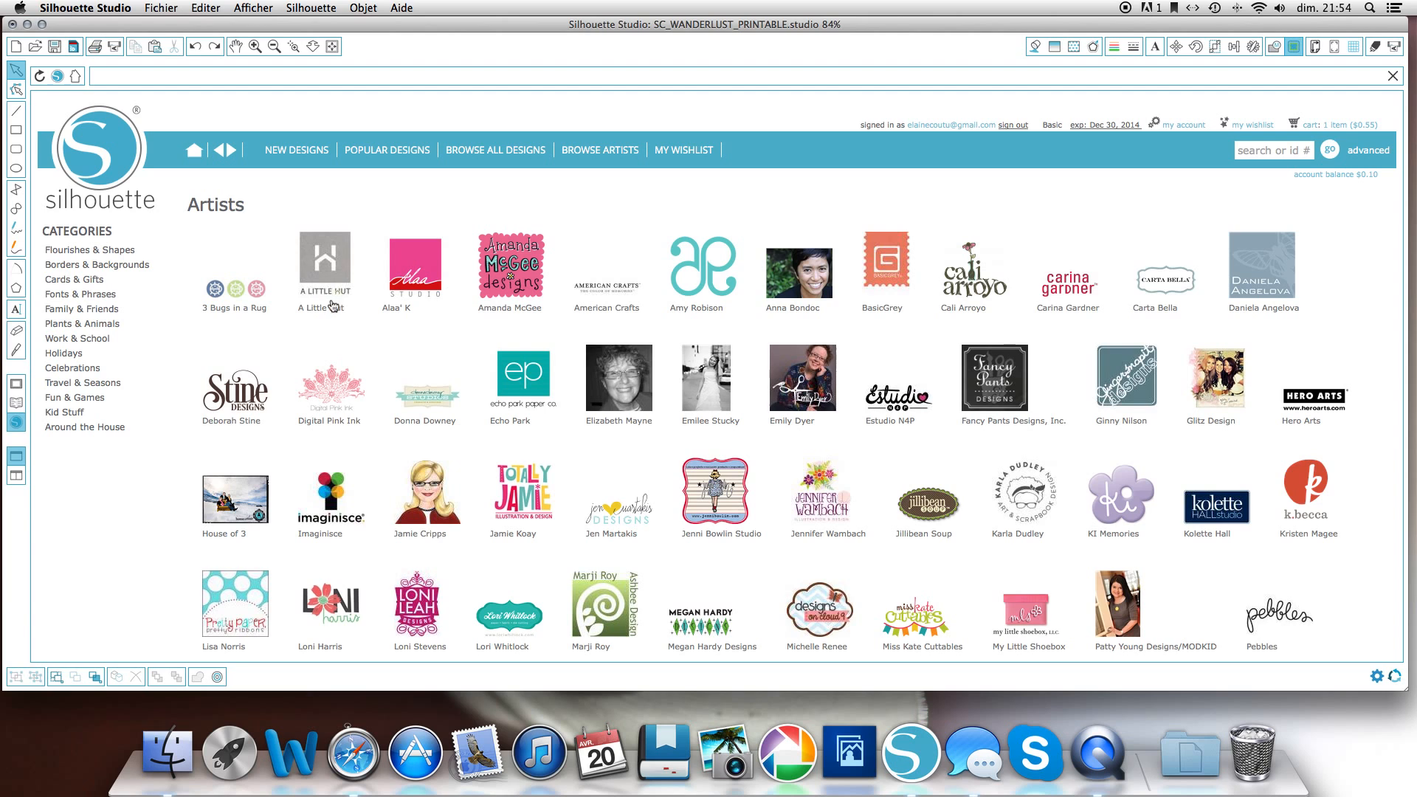
scroll(490, 412, down, 1)
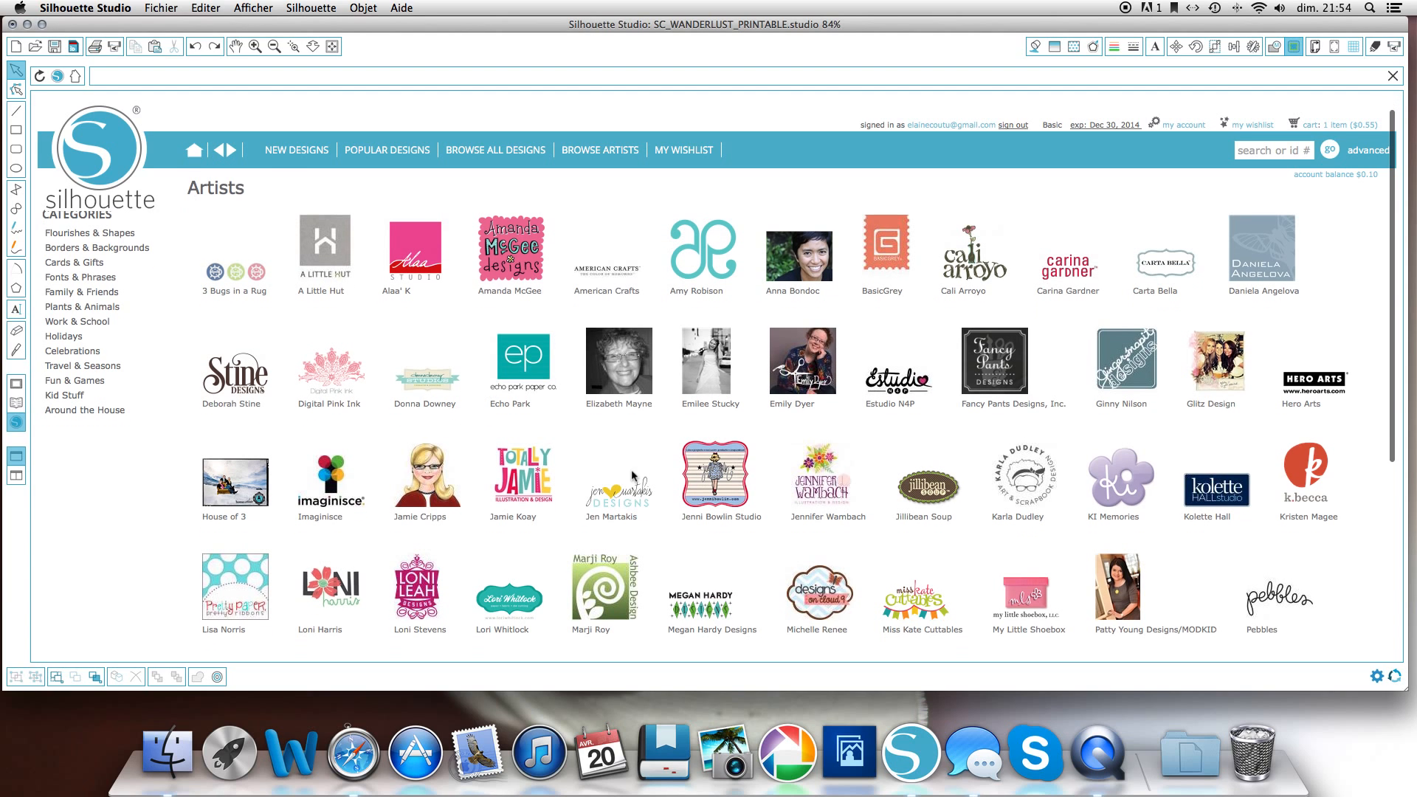
click(532, 374)
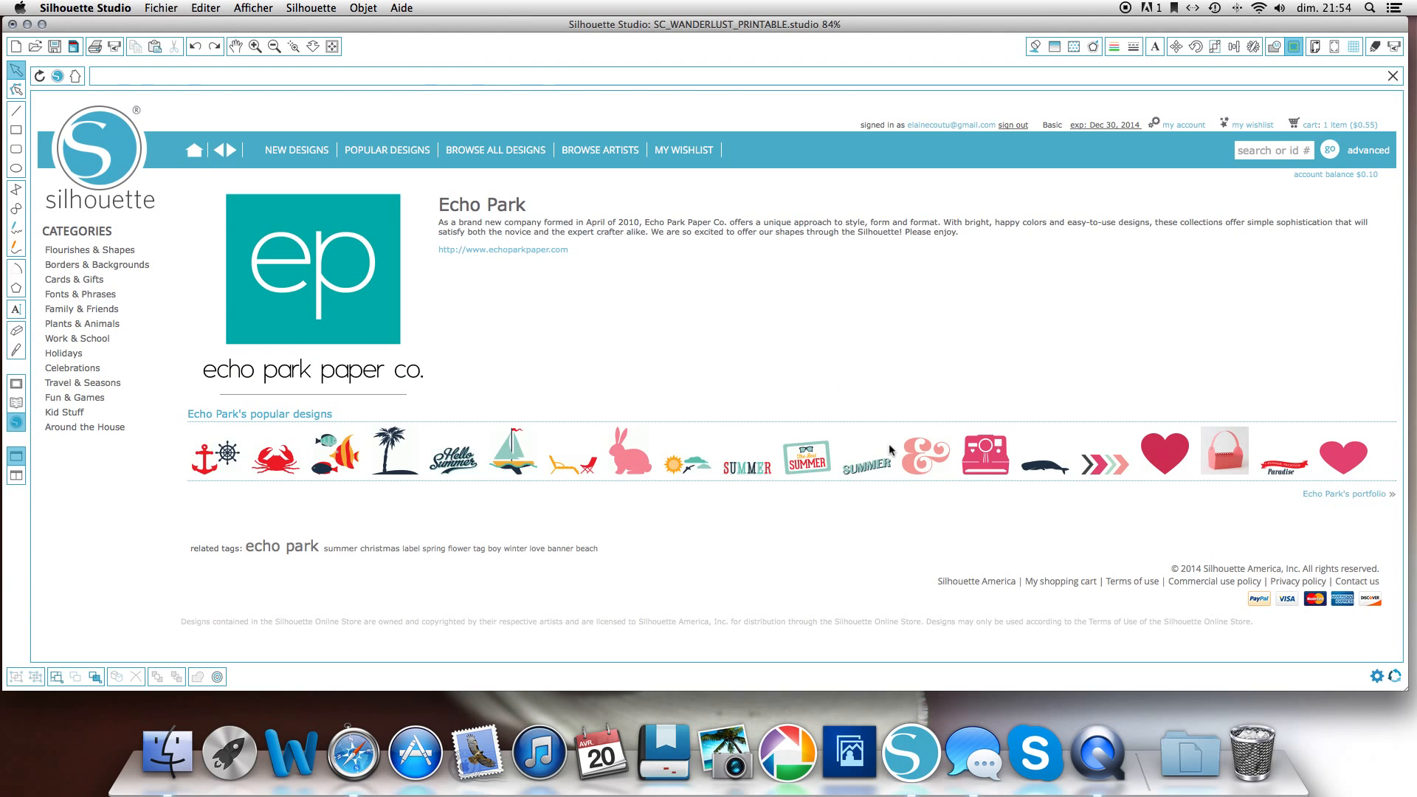
click(1347, 493)
scroll(812, 417, down, 10)
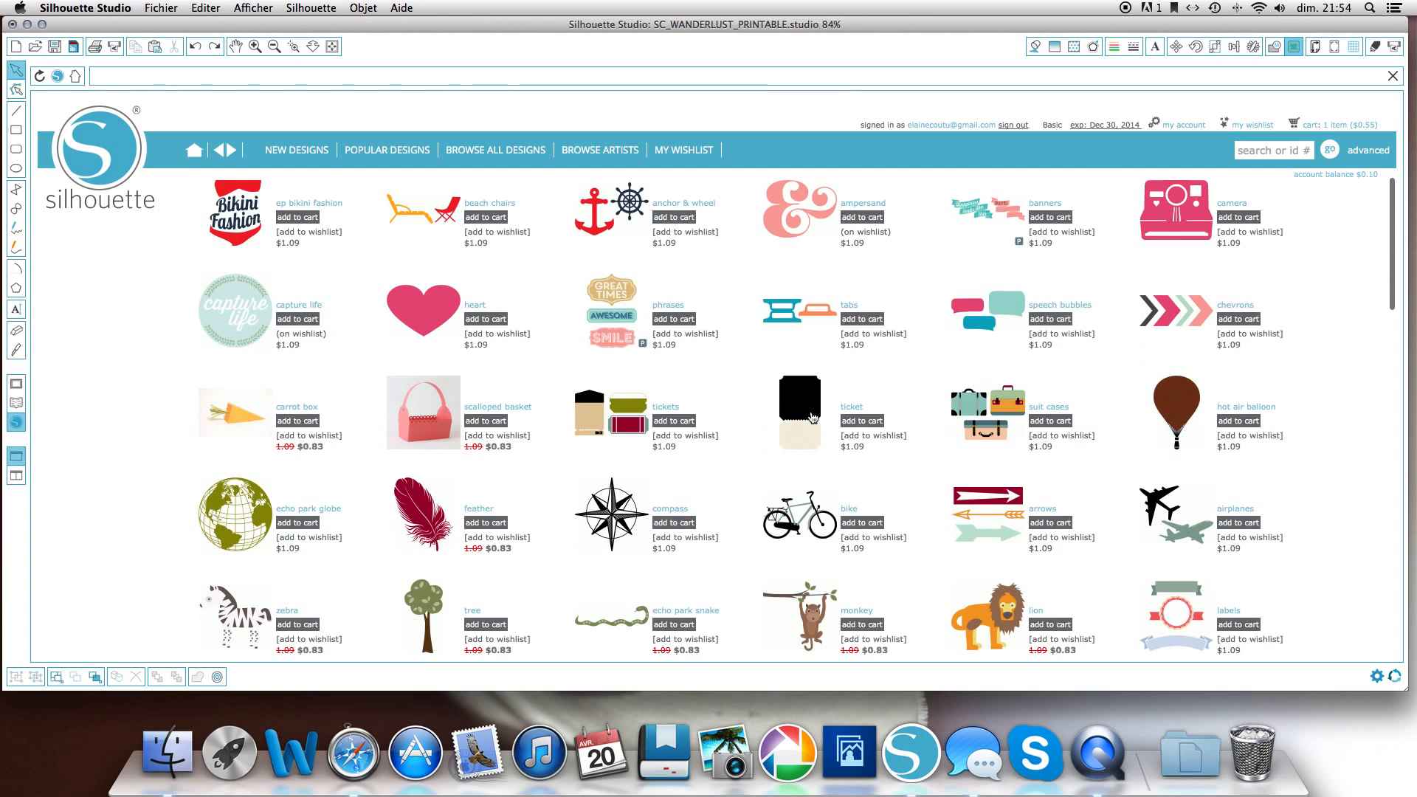
scroll(753, 458, down, 10)
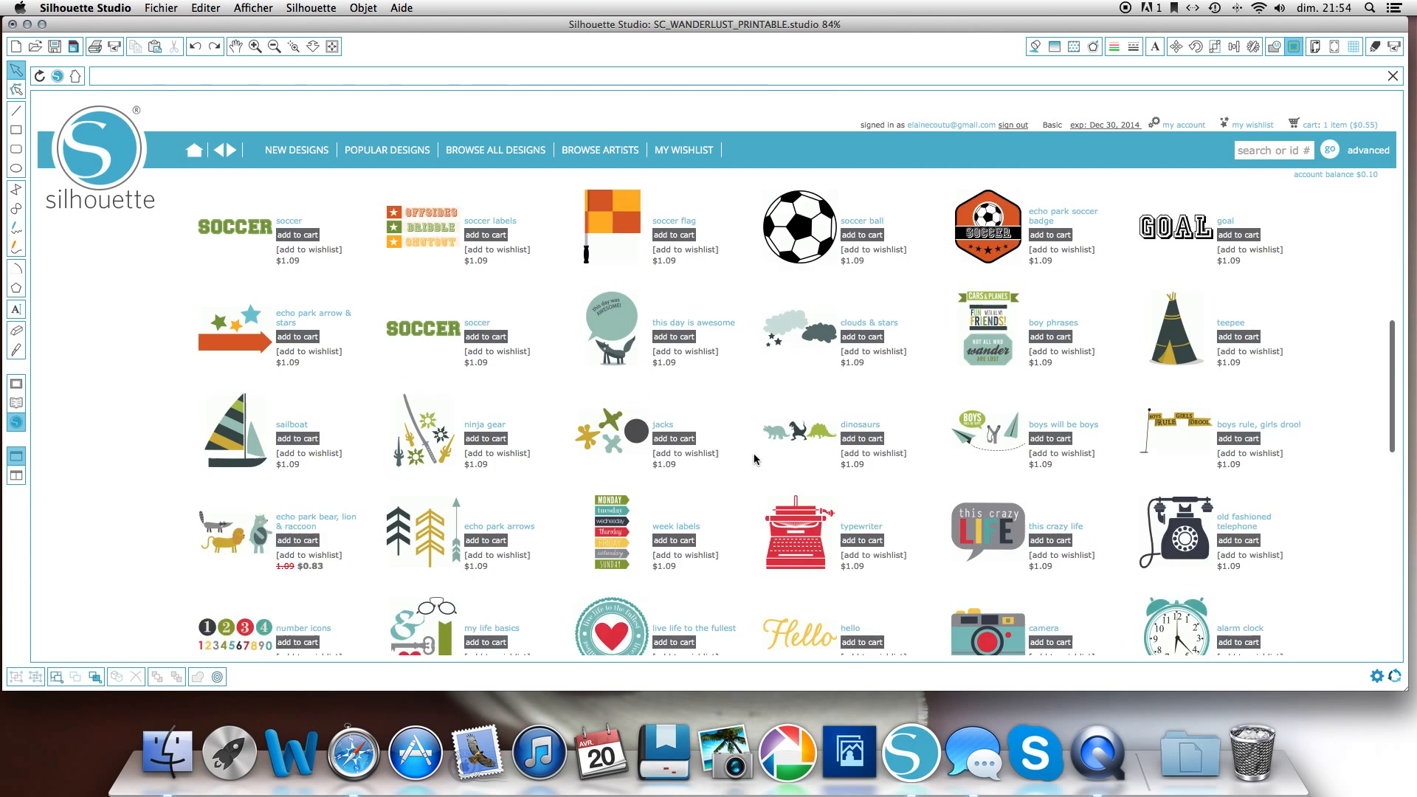
scroll(754, 459, down, 1)
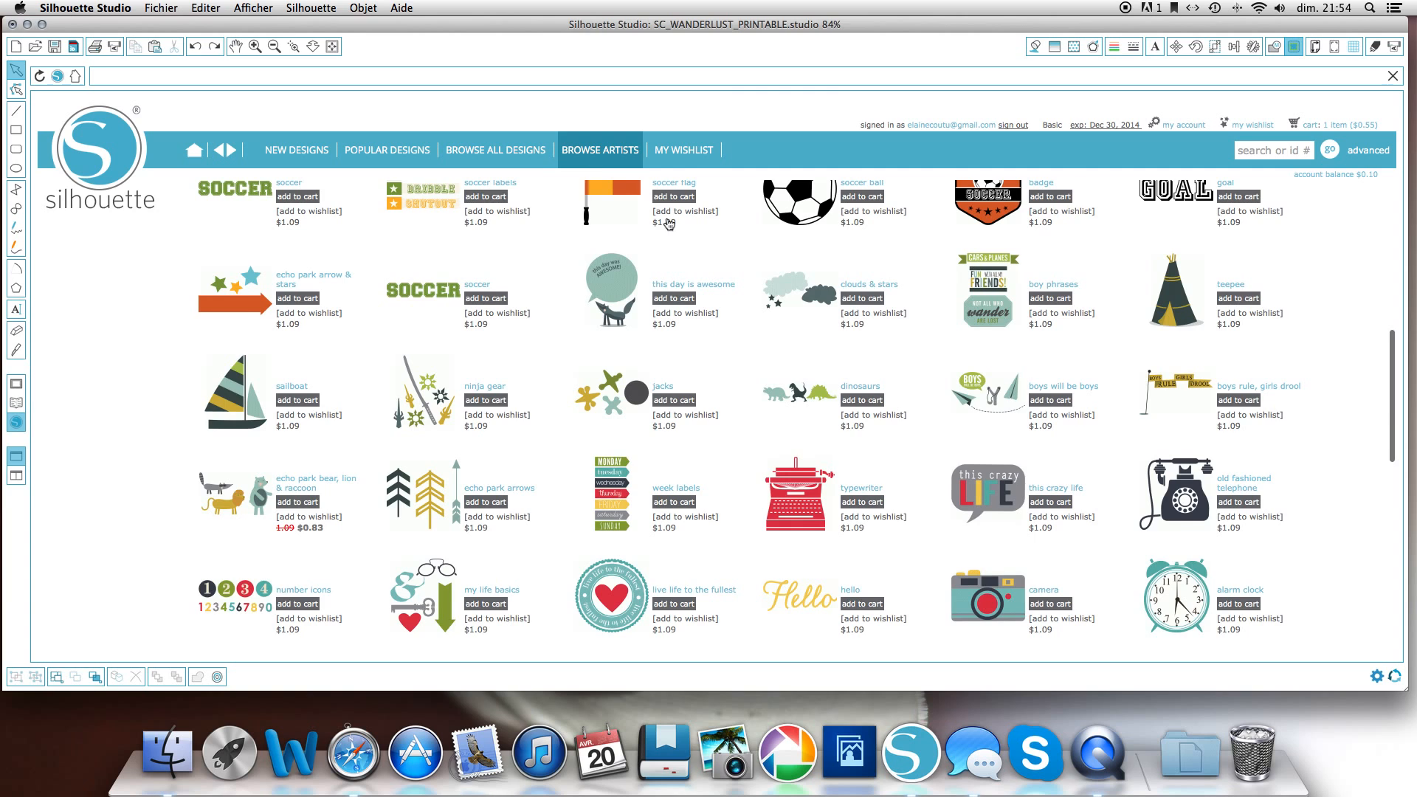
Return to the store's artist list, look through the Simple Stories portfolio, and go back to the Wanderlust sheet
scroll(1119, 473, down, 3)
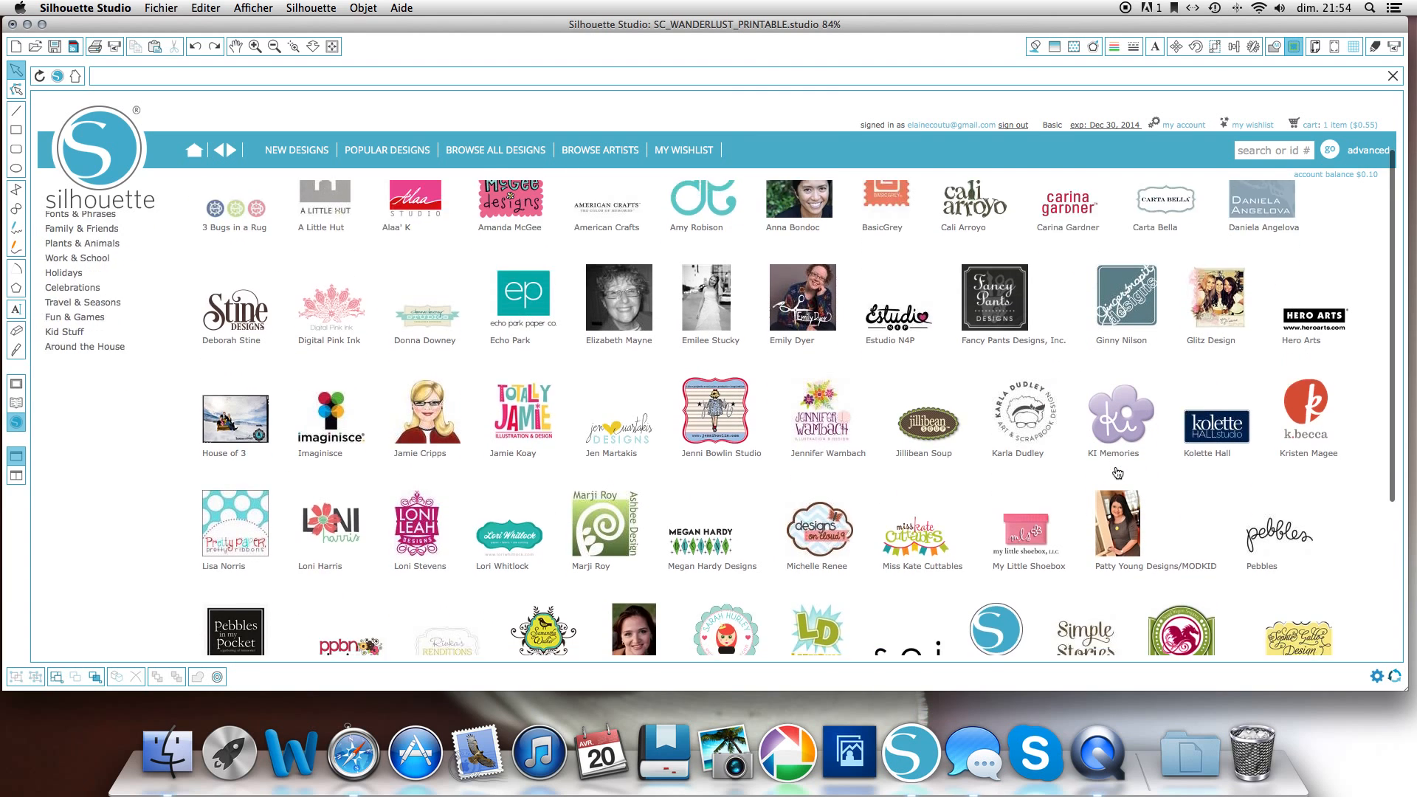
scroll(1118, 473, down, 2)
scroll(1181, 509, down, 1)
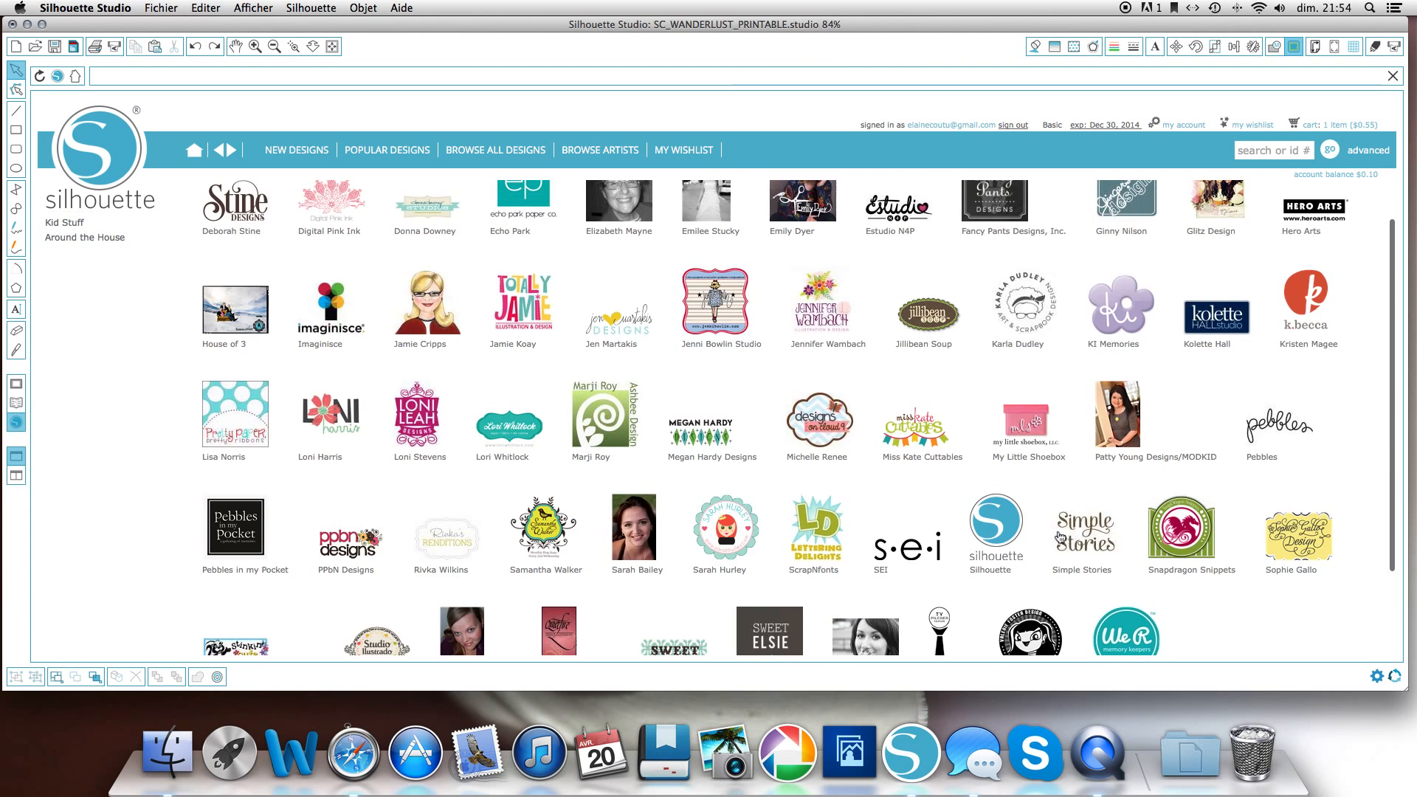
click(1060, 538)
click(1327, 484)
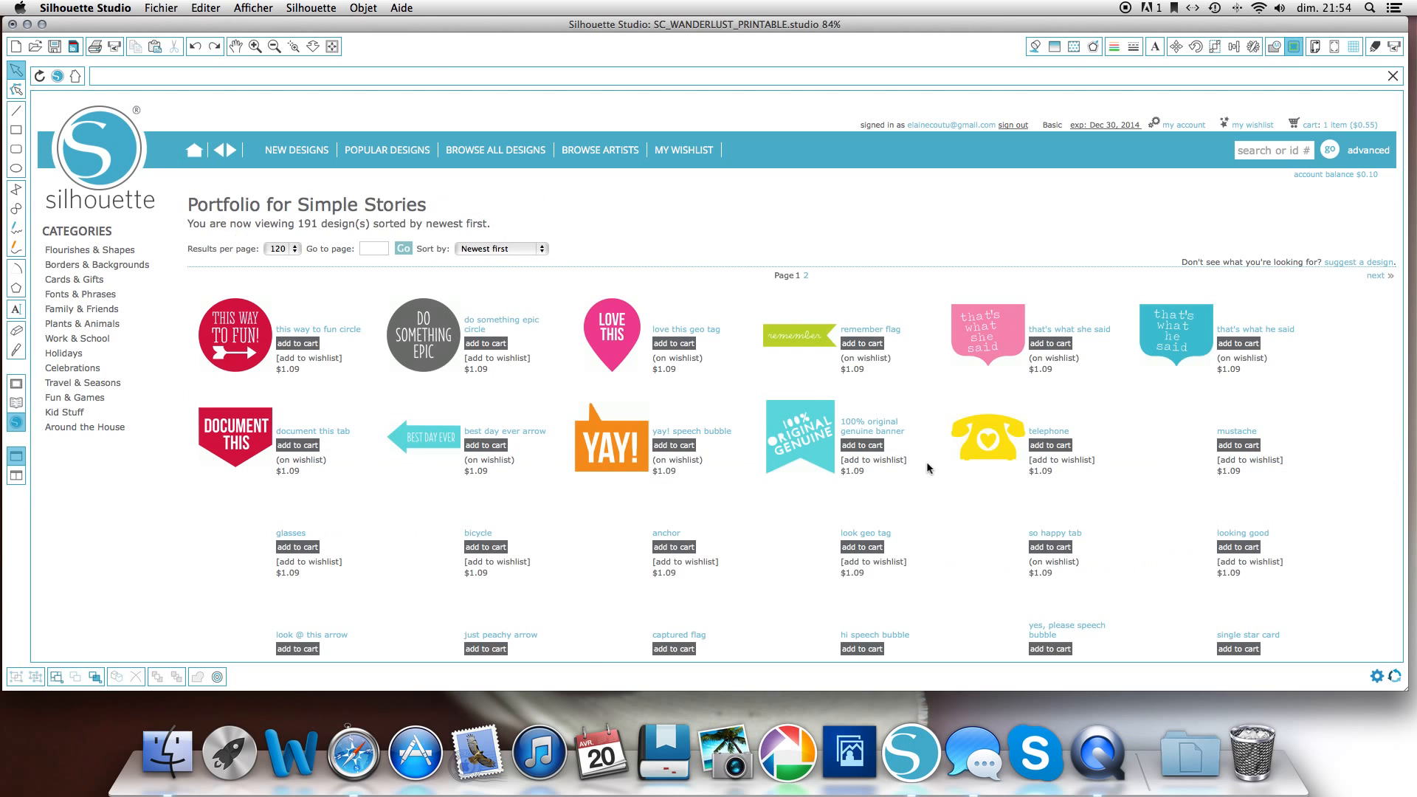
scroll(928, 468, down, 10)
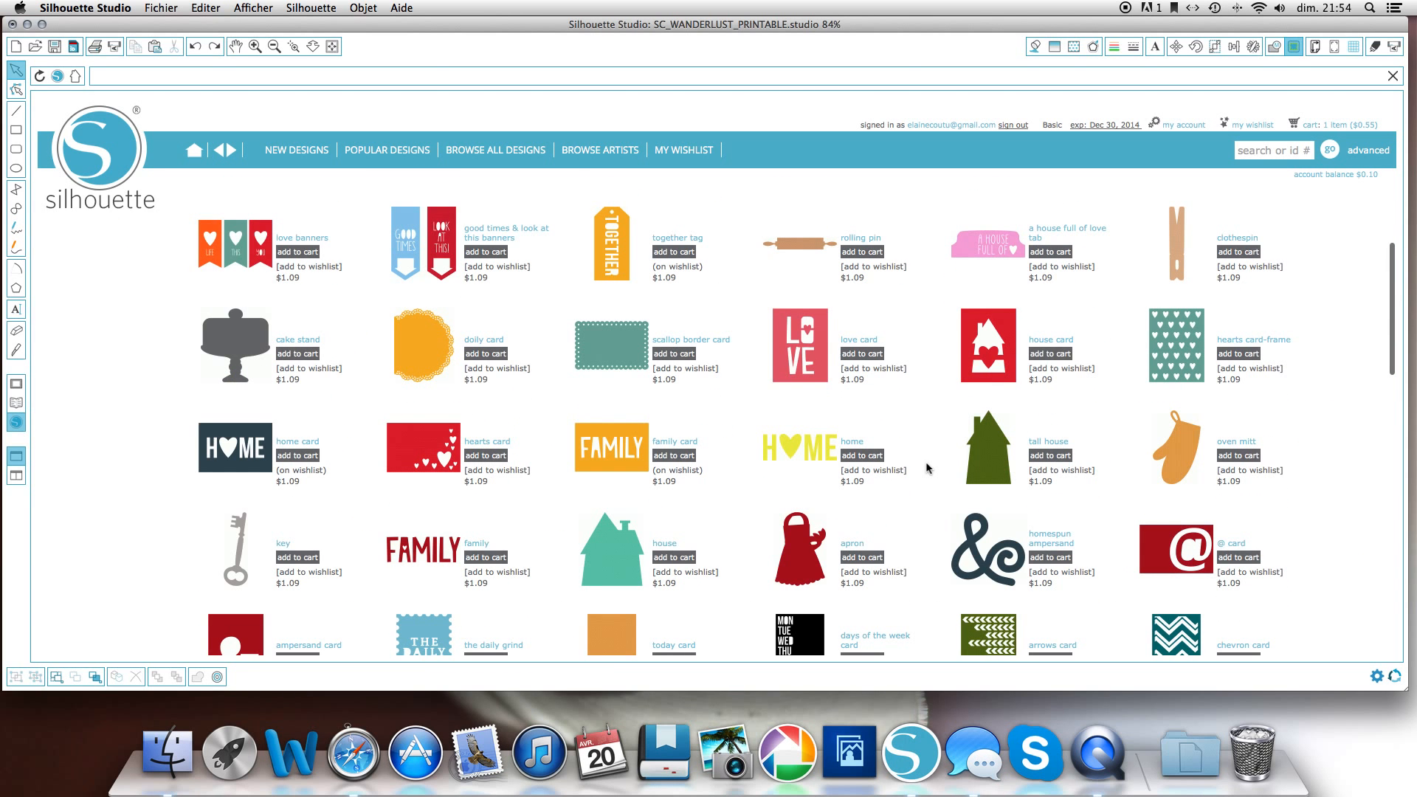
scroll(1181, 370, down, 5)
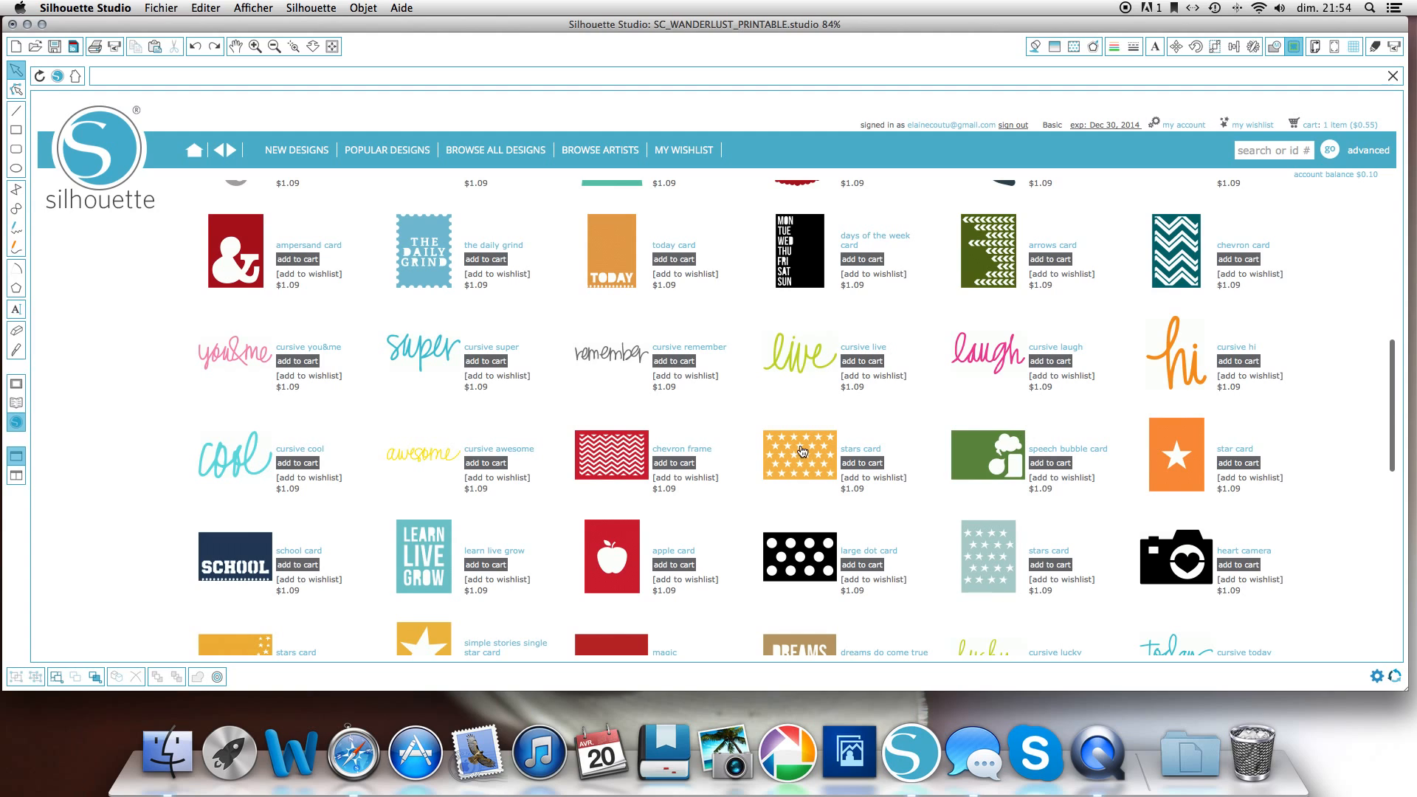
click(16, 383)
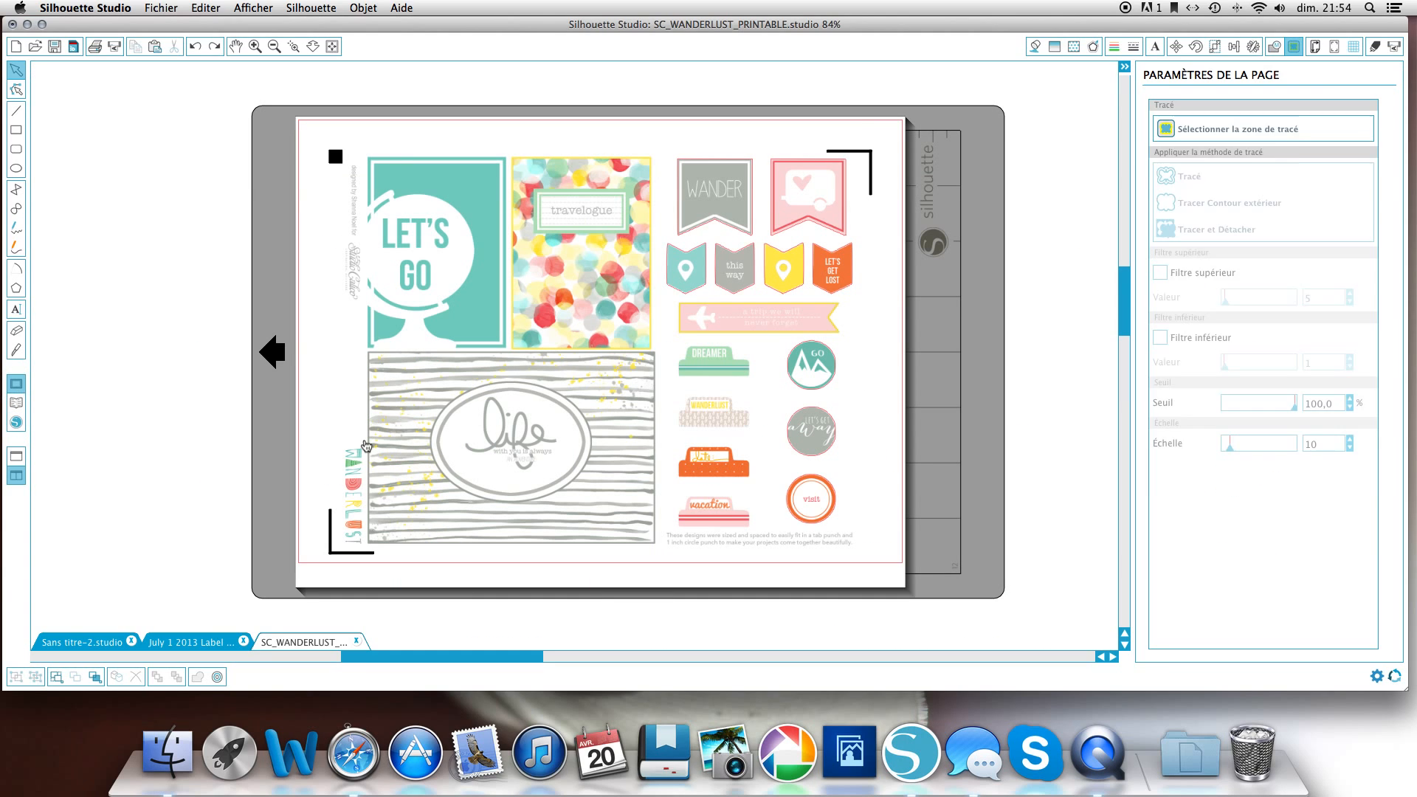